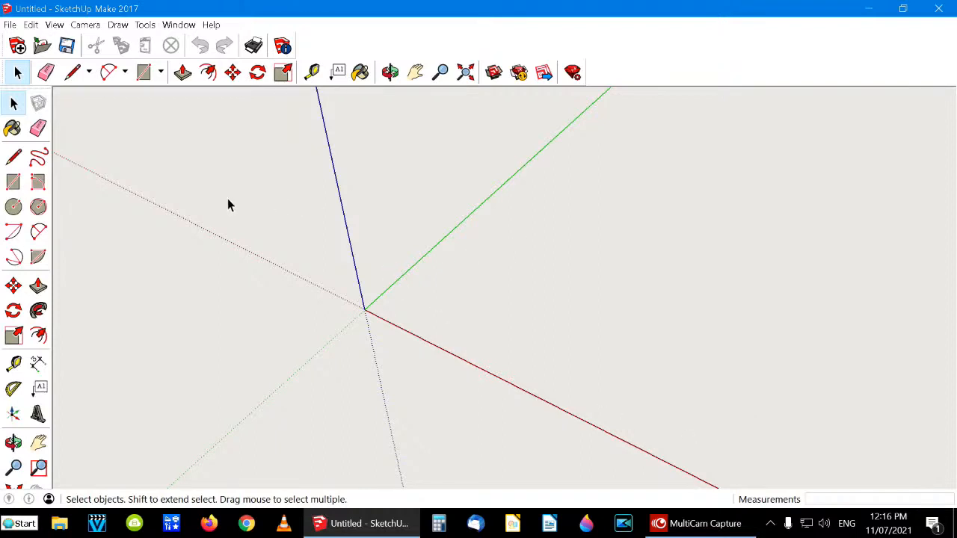
Step: Draw a 500 x 500 mm square on the ground plane with one corner at the origin
left_click(144, 73)
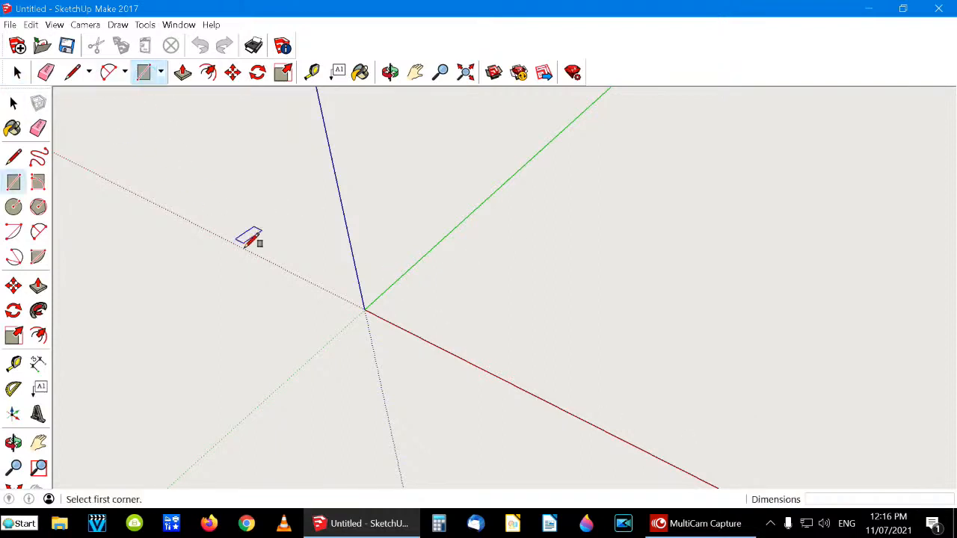
left_click(364, 308)
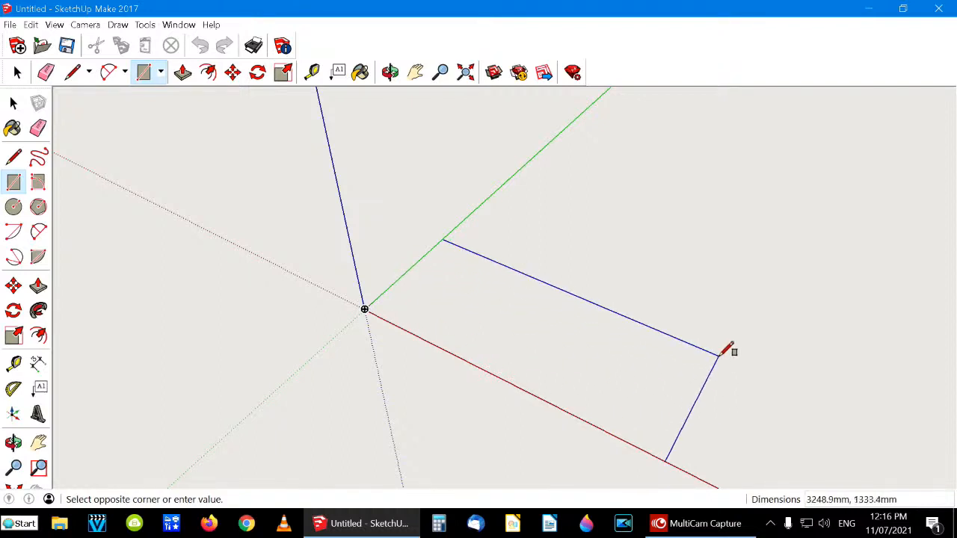
type("500,50")
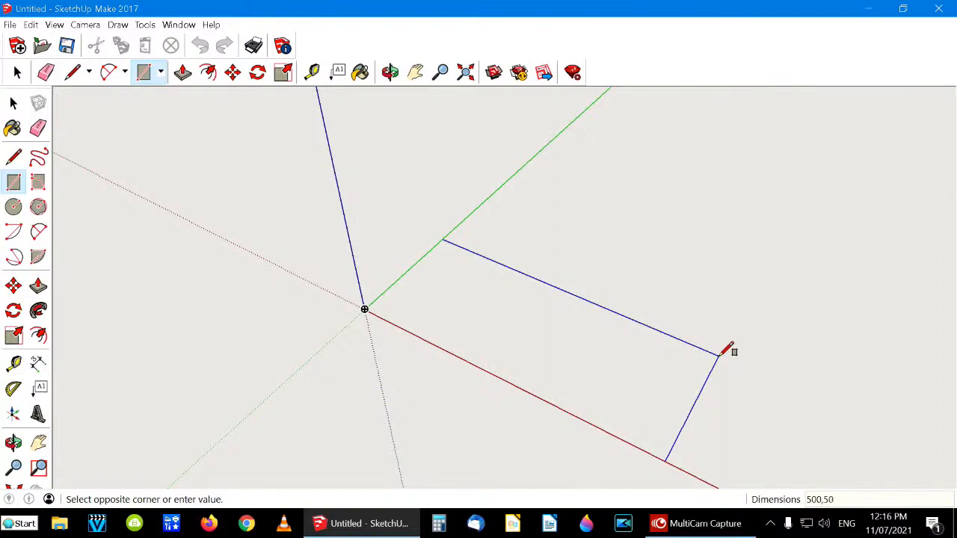
key("Return")
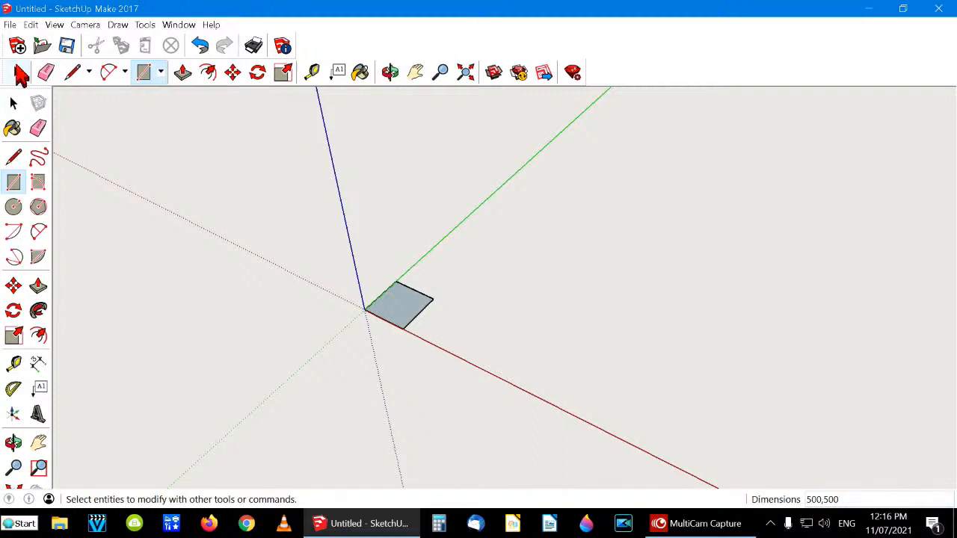
left_click(21, 75)
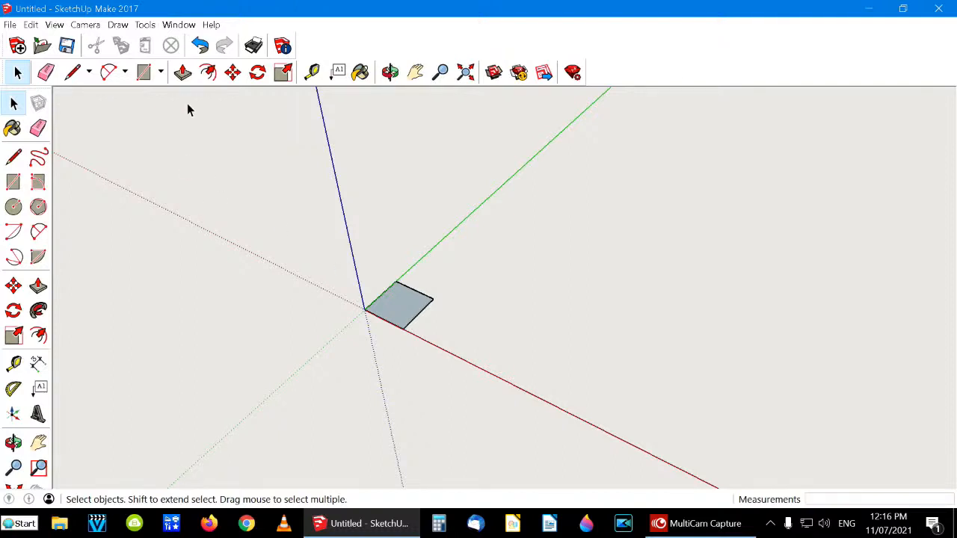
Step: Push/Pull the square face upward 25 mm to form a flat slab
left_click(183, 73)
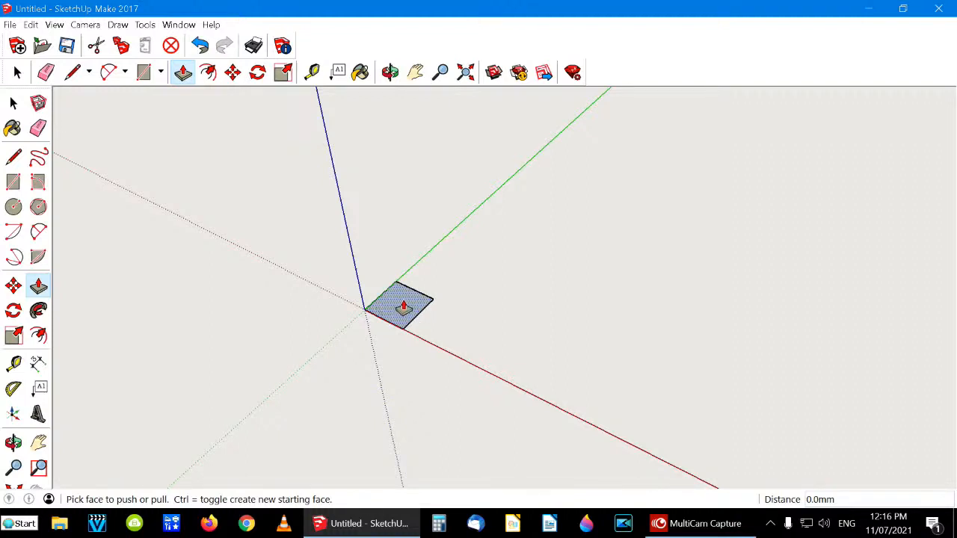
left_click_drag(403, 307, 401, 282)
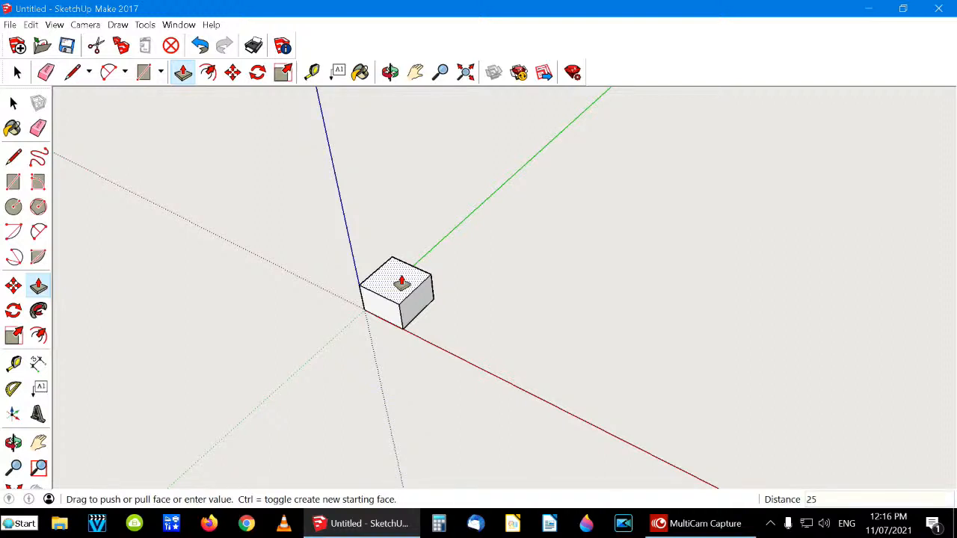
type("25")
key("Return")
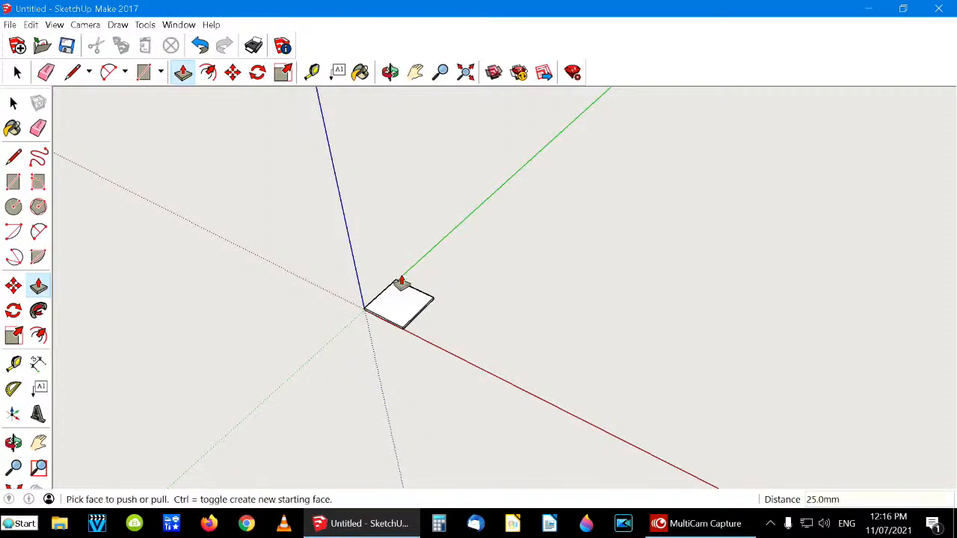
left_click(15, 73)
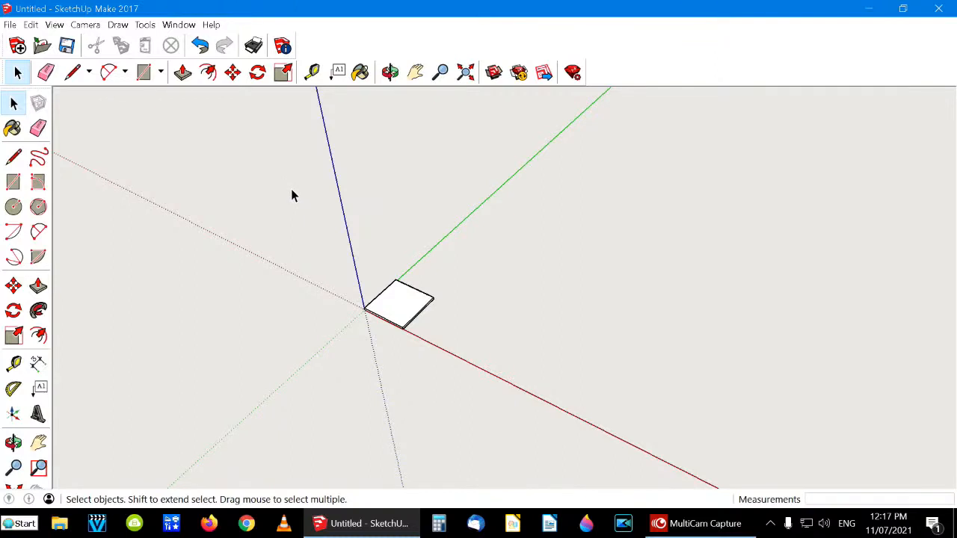
Step: Place two vertical guides on the slab's front face, 12 mm and 3 mm in from the vertical edge at the origin
scroll(329, 183, "up", 5)
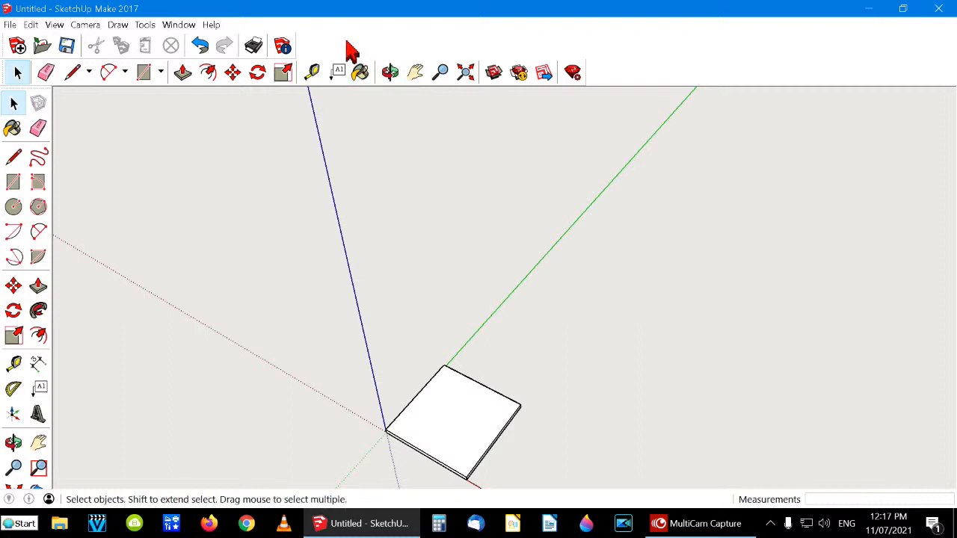
left_click(415, 71)
left_click_drag(458, 383, 394, 215)
scroll(392, 212, "up", 5)
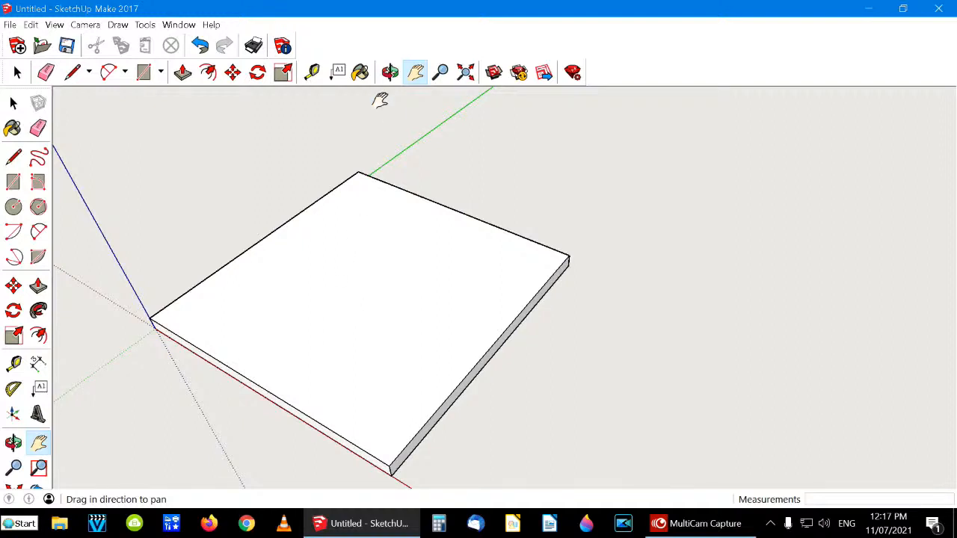
left_click(390, 71)
left_click_drag(346, 301, 229, 320)
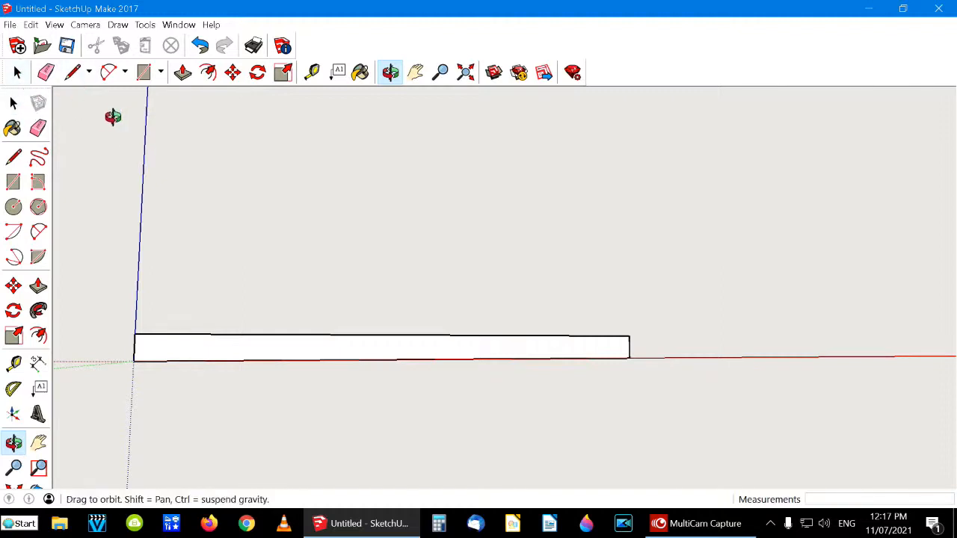
left_click(18, 73)
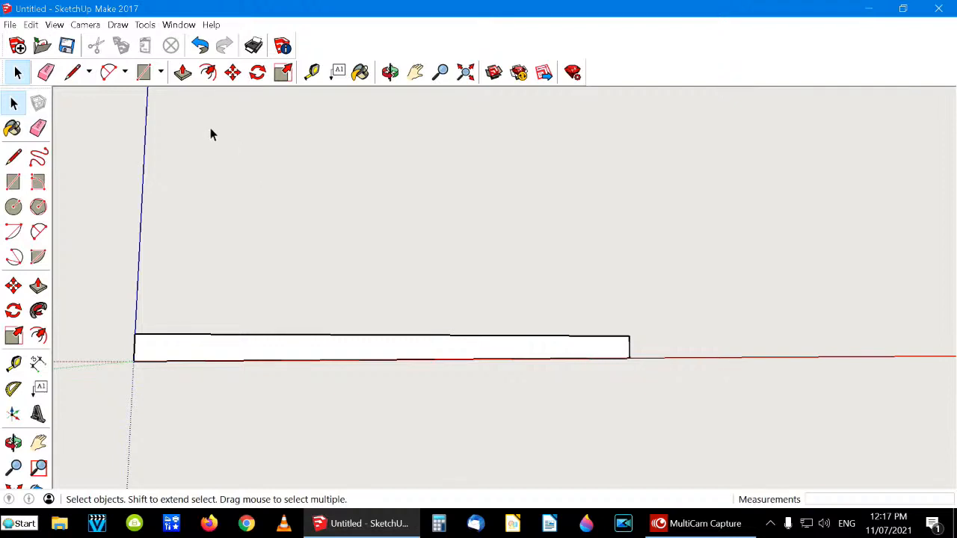
left_click(313, 72)
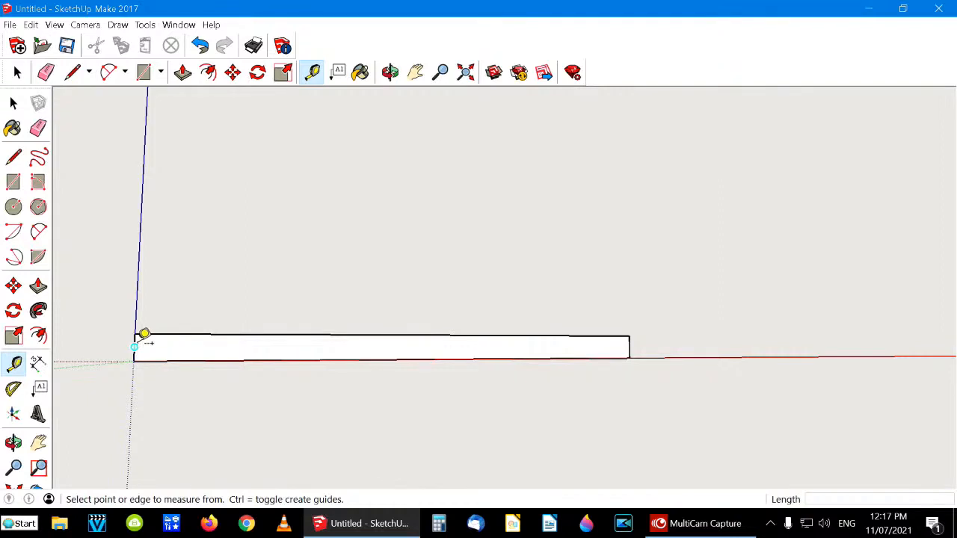
left_click(134, 348)
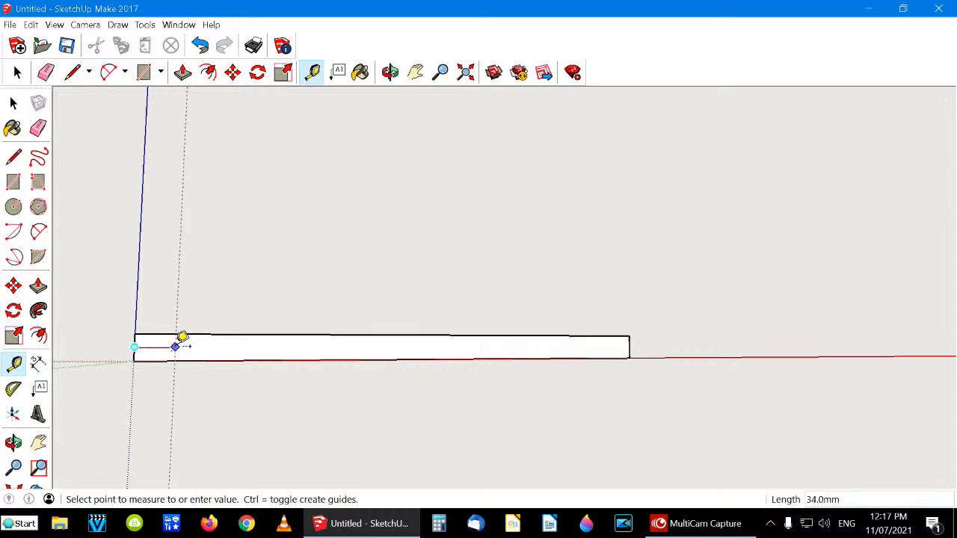
type("12")
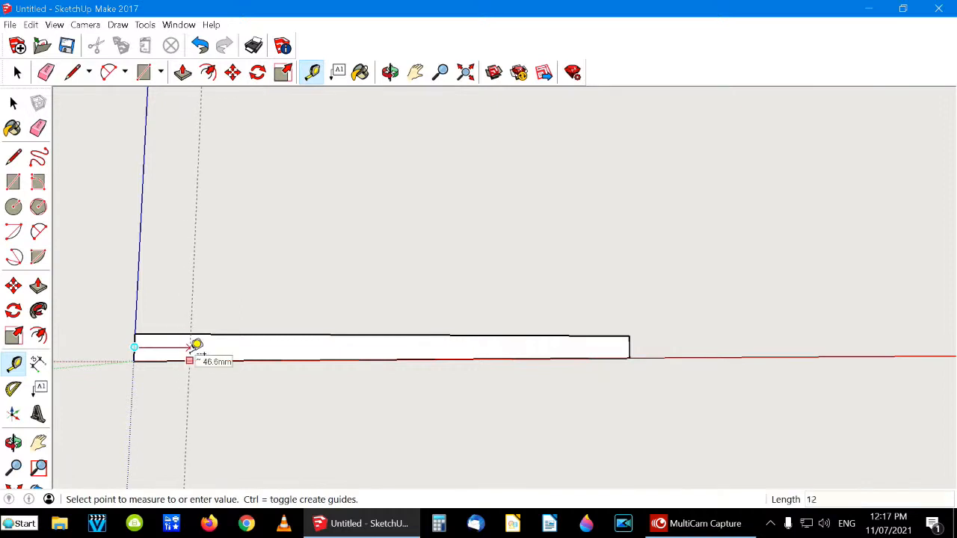
key("Return")
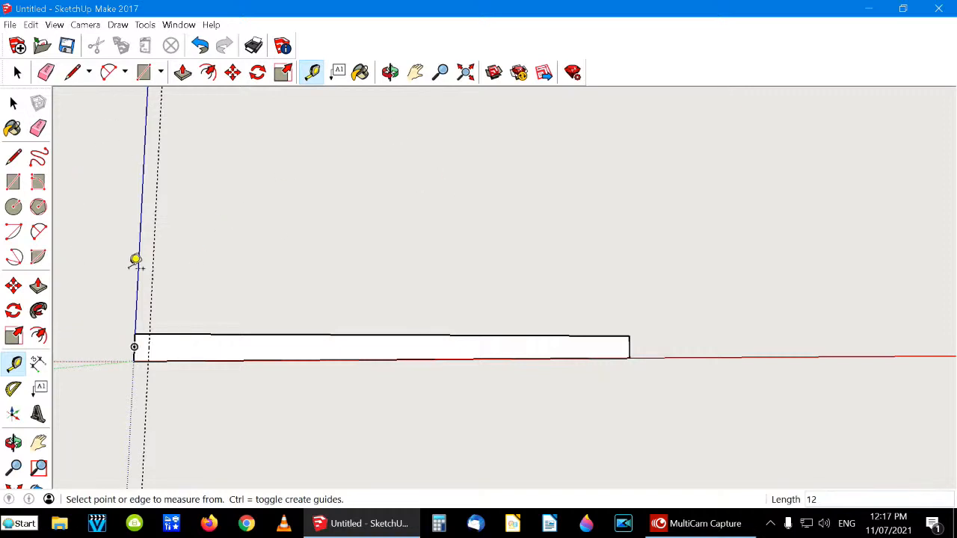
left_click(136, 345)
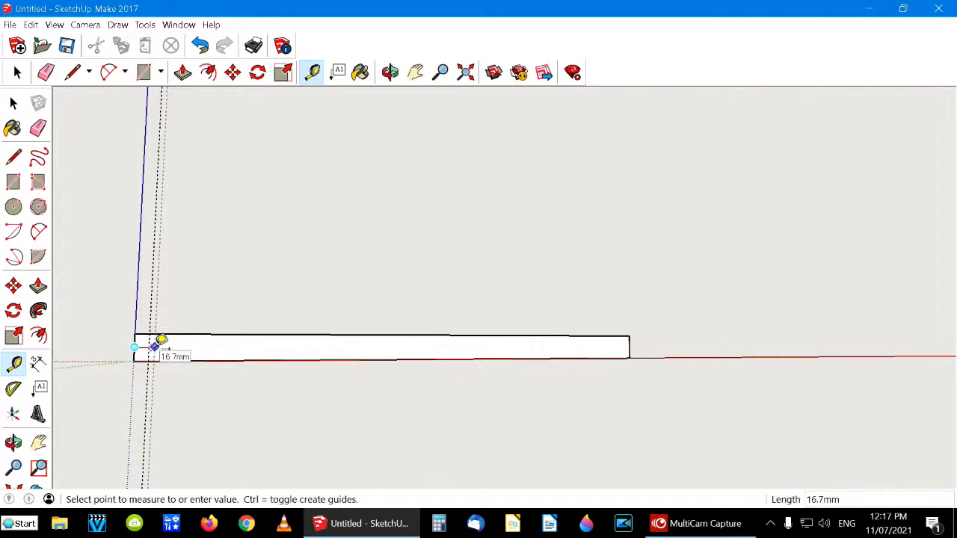
left_click(154, 346)
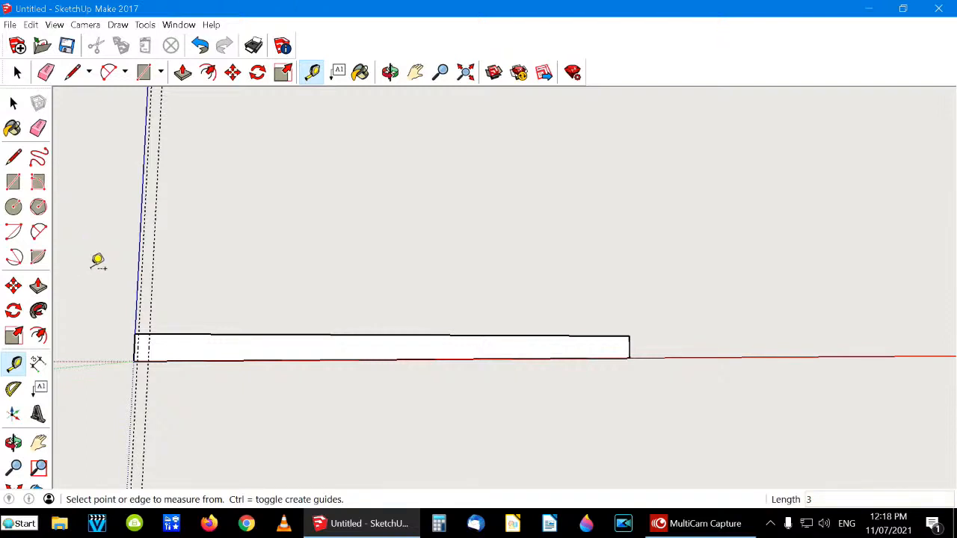
Step: Place two horizontal guides on the front face, 5 mm below its upper edge and 5 mm above its lower edge
left_click(352, 334)
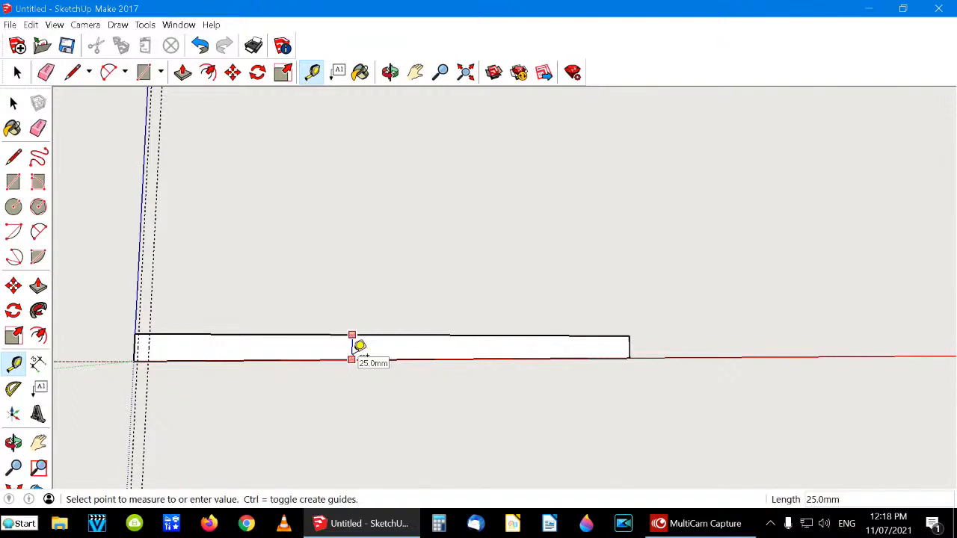
key("Return")
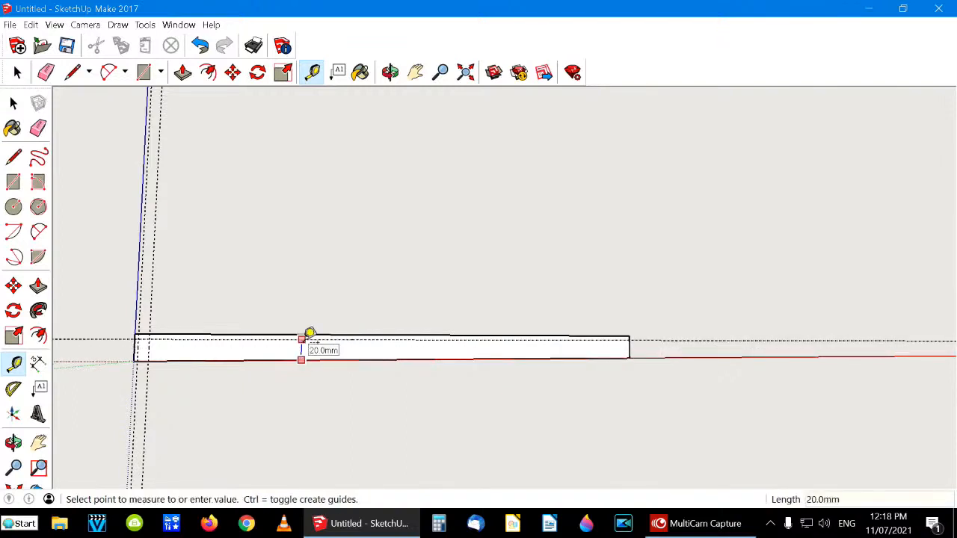
type("5")
key("Return")
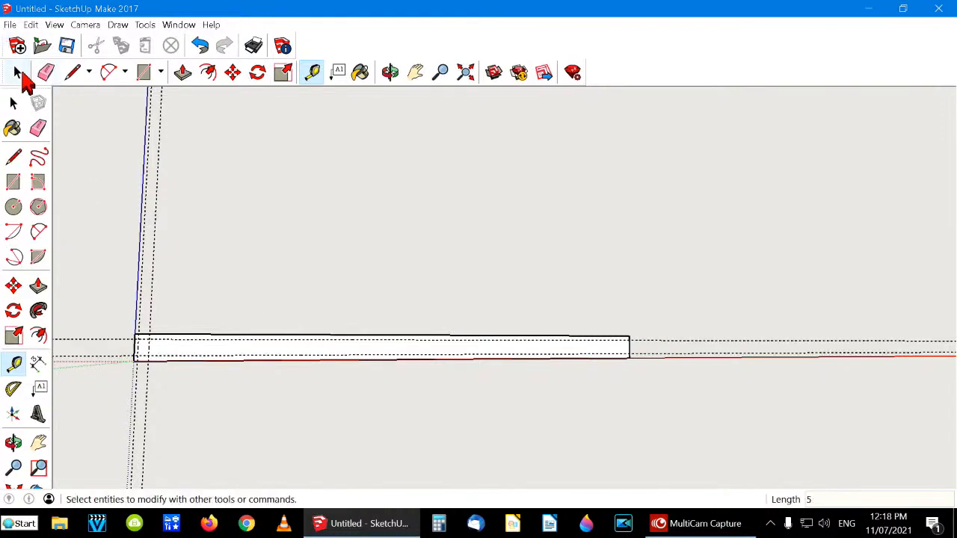
left_click(14, 102)
Step: Draw a 2-point arc from the 12 mm and upper guide intersection to the 3 mm and lower guide intersection, with a bulge of about 2 mm
left_click(420, 81)
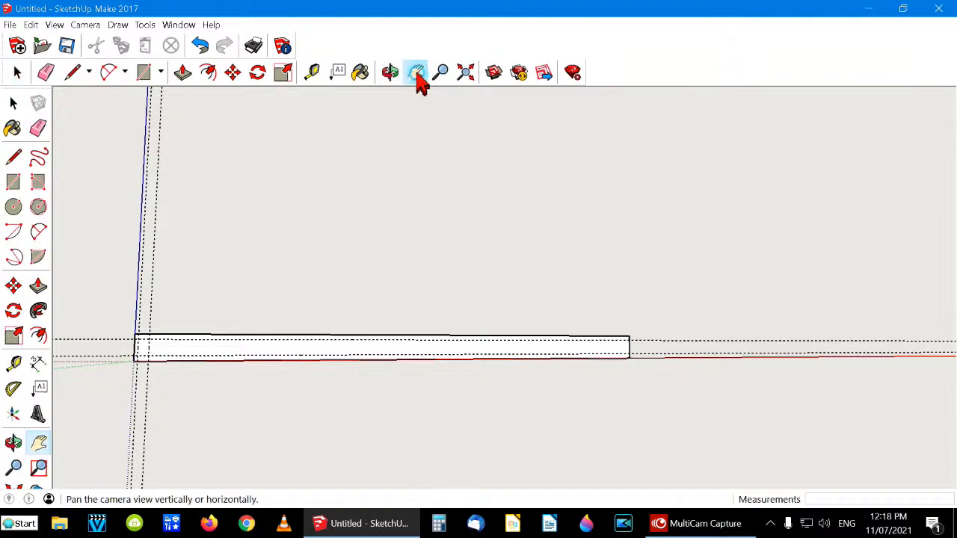
left_click_drag(296, 342, 453, 341)
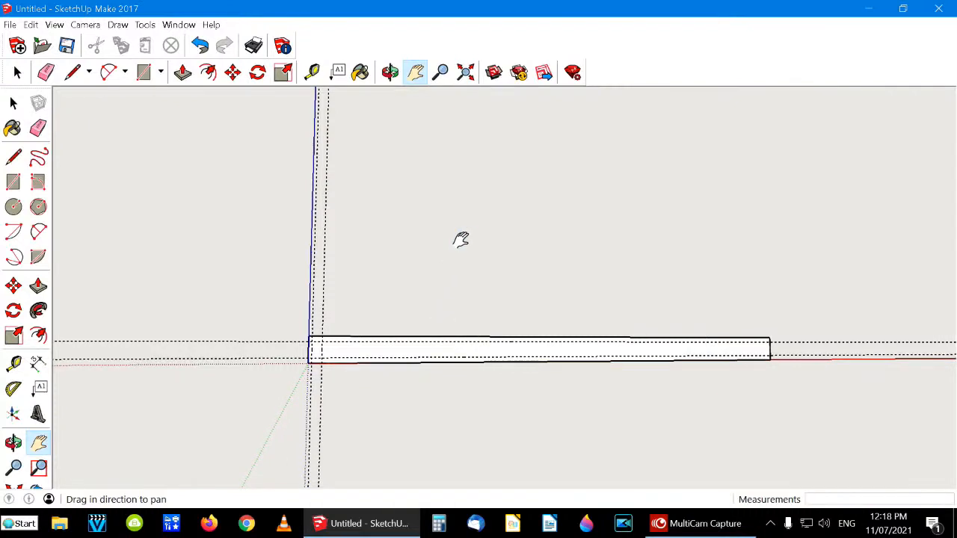
left_click(389, 75)
left_click_drag(397, 226, 395, 262)
scroll(395, 262, "up", 3)
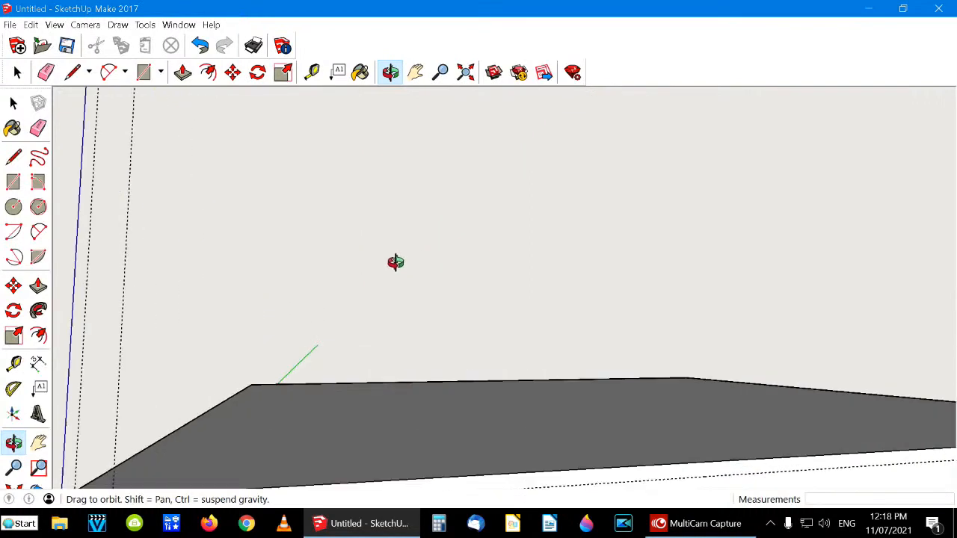
left_click(416, 72)
left_click_drag(336, 404, 420, 340)
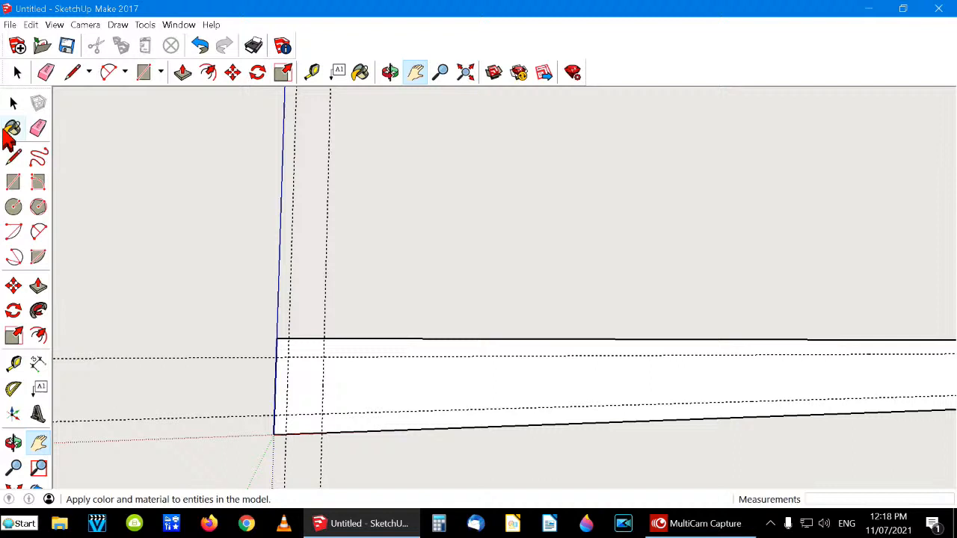
left_click(18, 72)
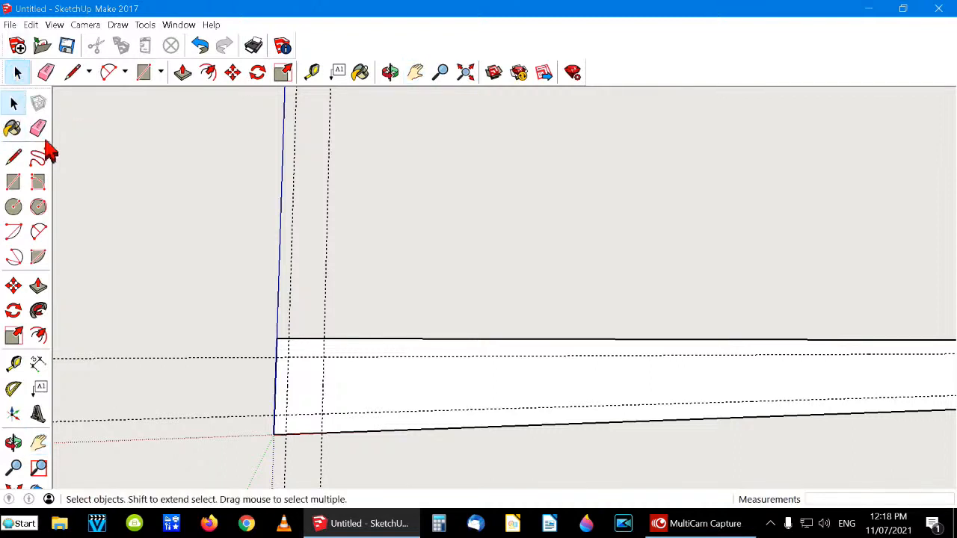
left_click(37, 233)
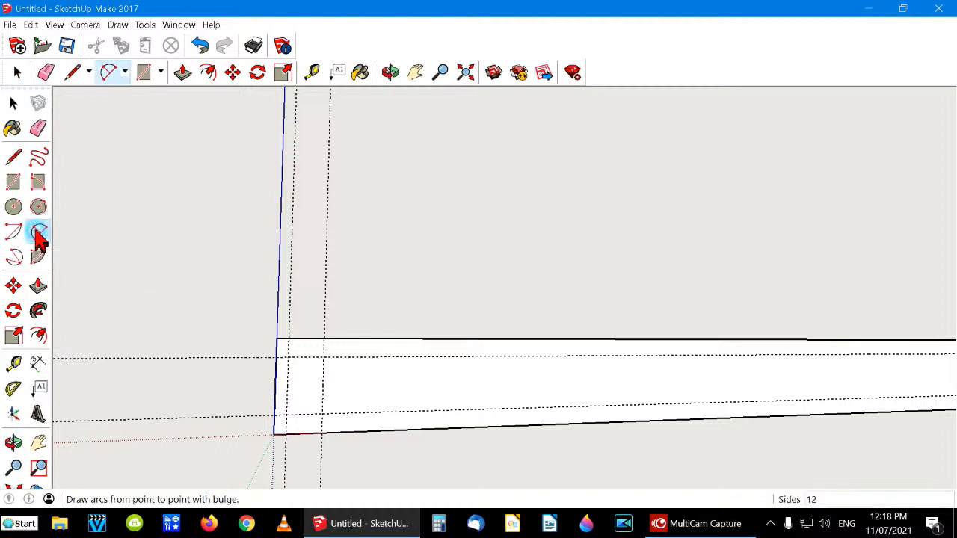
left_click(323, 357)
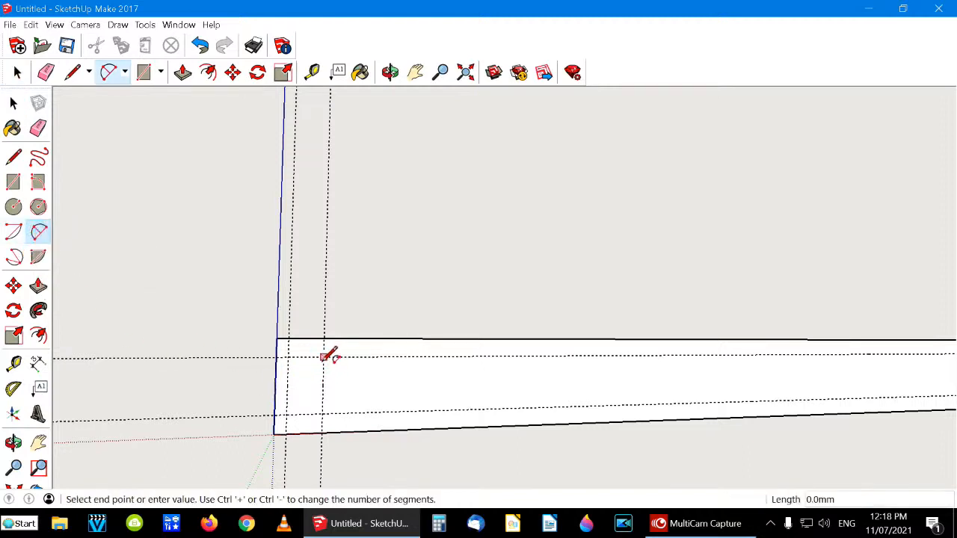
left_click(286, 413)
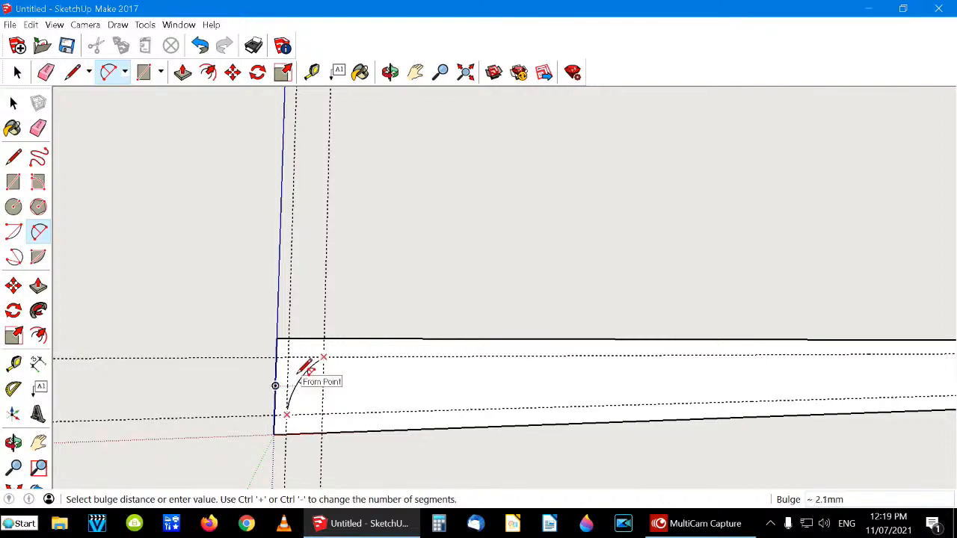
left_click(299, 372)
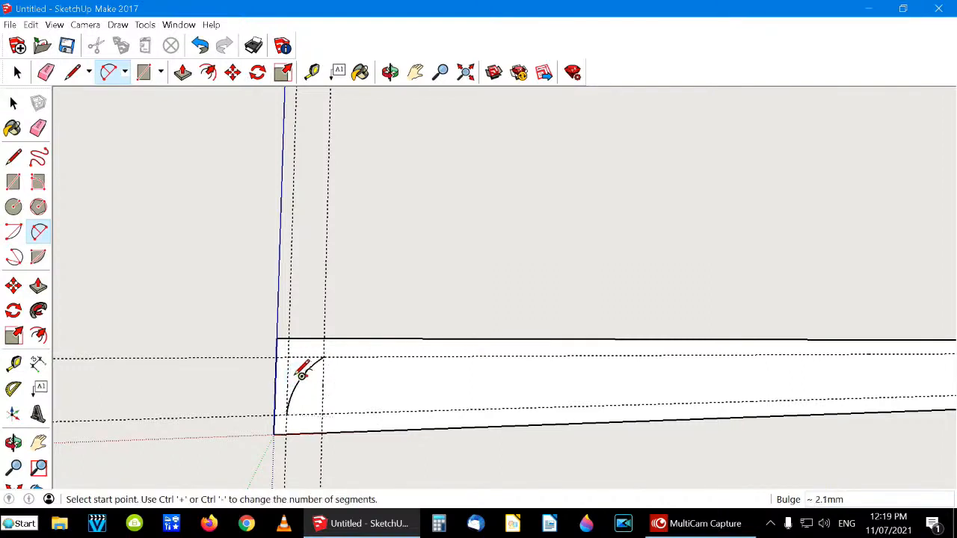
left_click(17, 74)
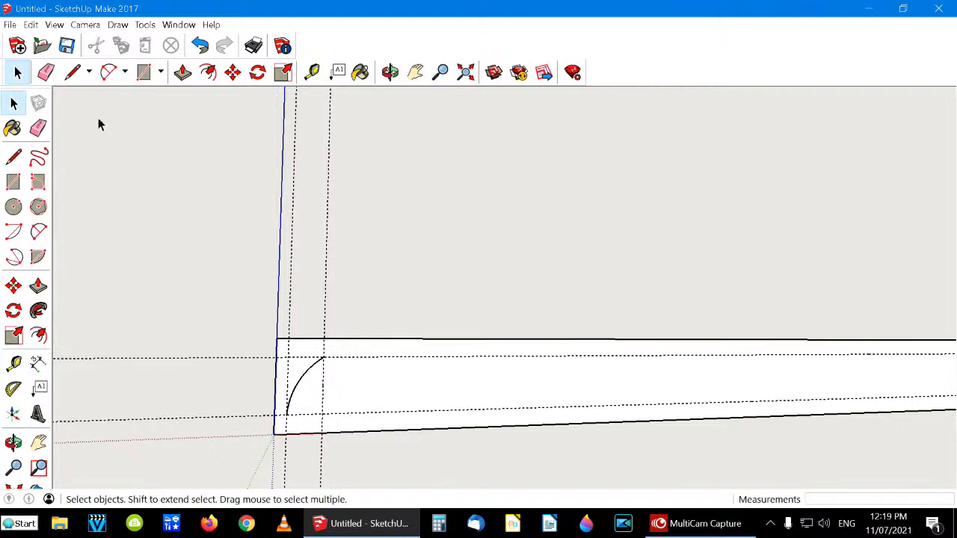
Step: Close the moulding profile with a vertical line from the arc's upper end to the slab's upper edge and a 3 mm line from its lower end to the corner edge
left_click(71, 73)
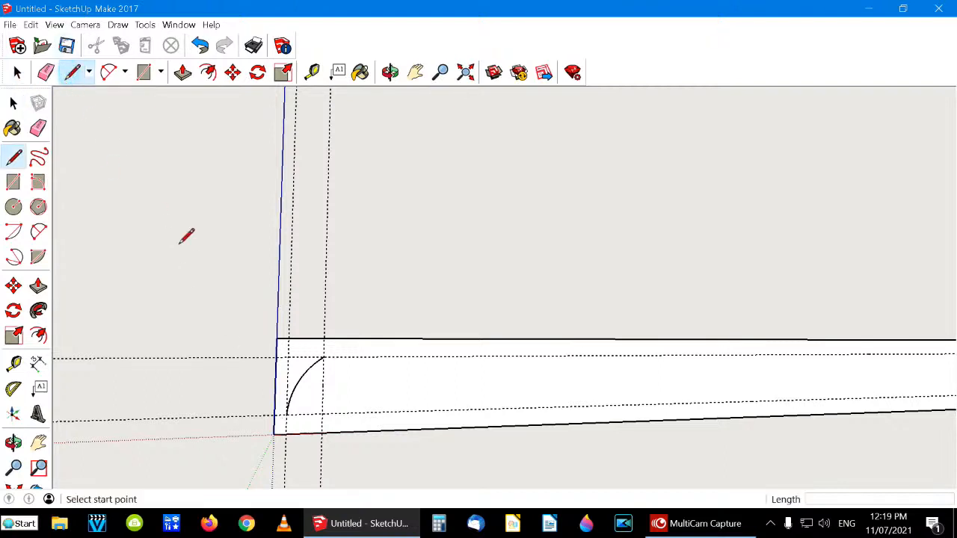
left_click(323, 357)
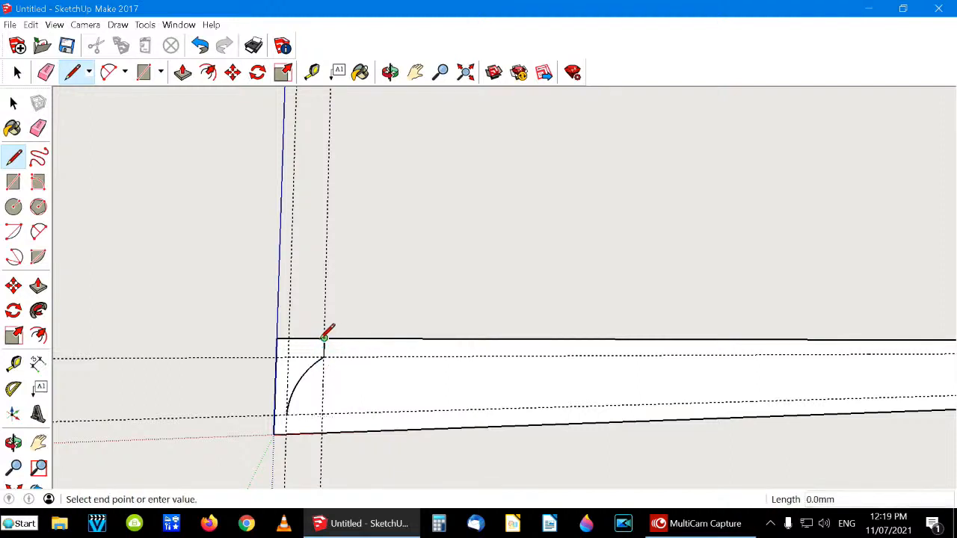
left_click(278, 337)
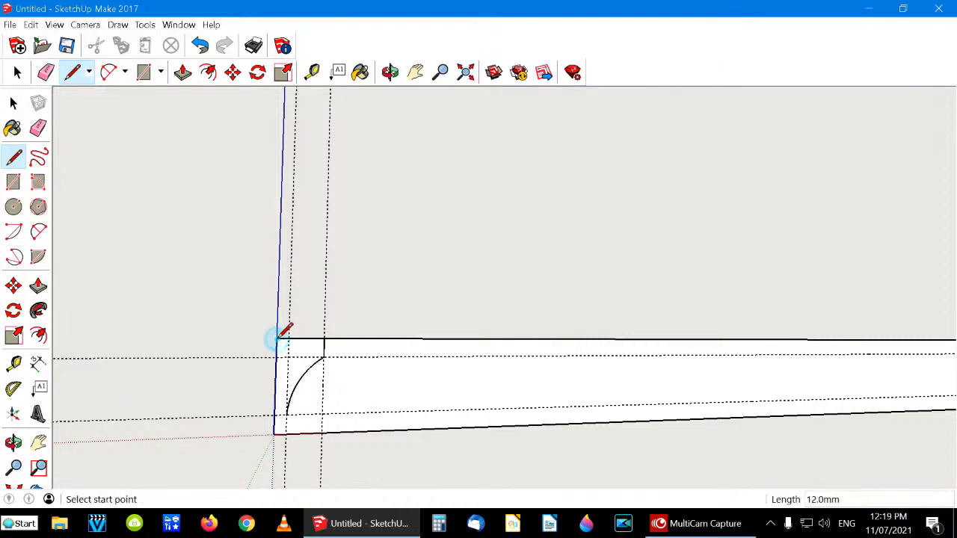
left_click(274, 413)
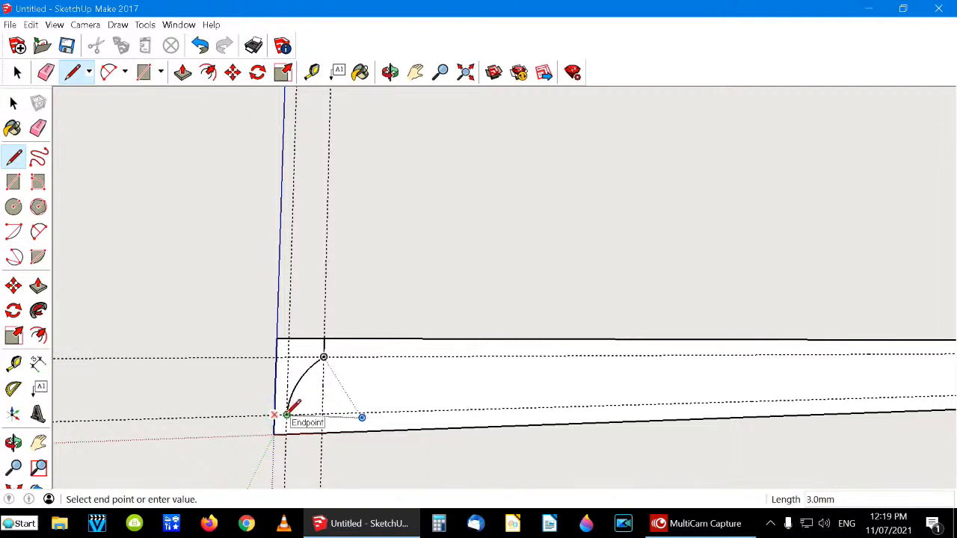
left_click(287, 414)
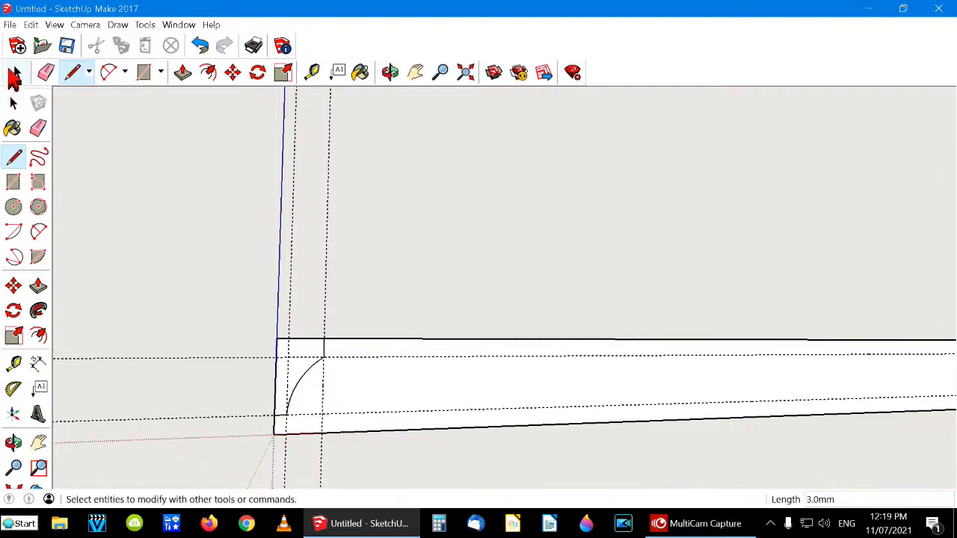
left_click(13, 72)
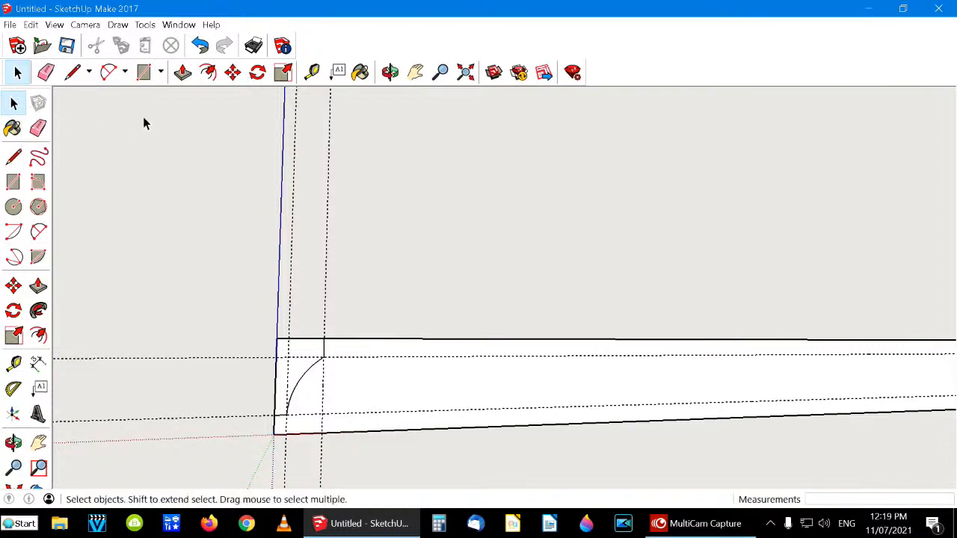
left_click(182, 72)
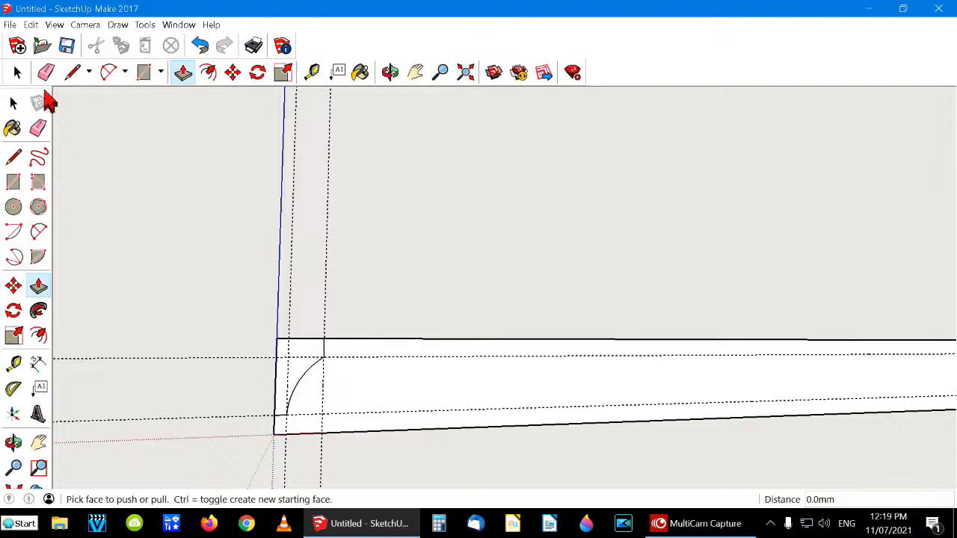
left_click(17, 74)
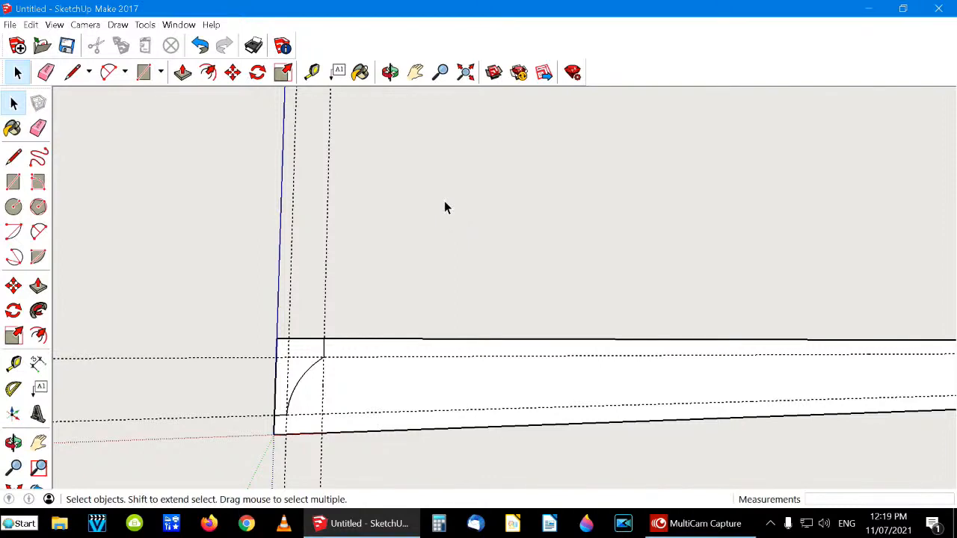
Step: Sweep the corner profile around the slab's top face perimeter with Follow Me to cut the moulded edge
scroll(444, 201, "down", 1)
scroll(424, 225, "down", 1)
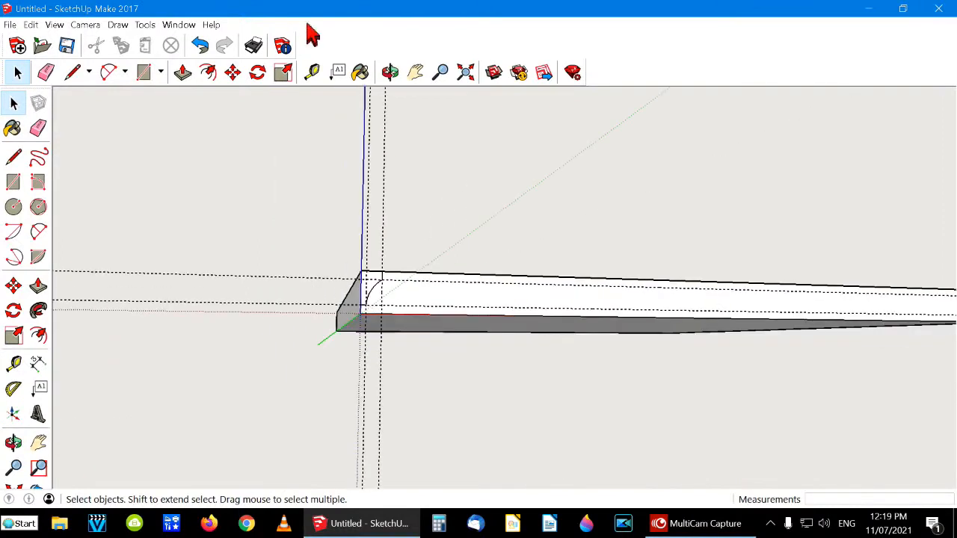
left_click(417, 73)
left_click_drag(511, 197, 350, 211)
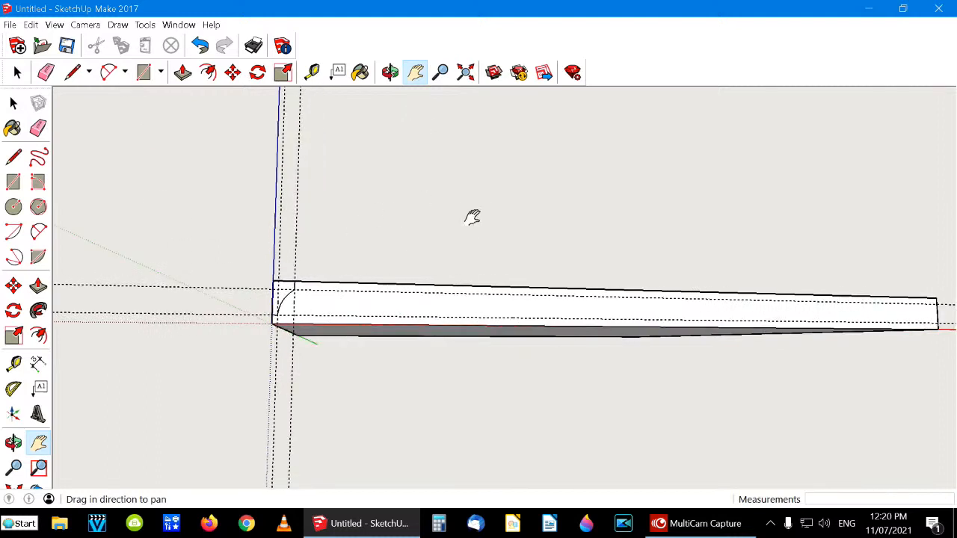
left_click_drag(472, 216, 388, 228)
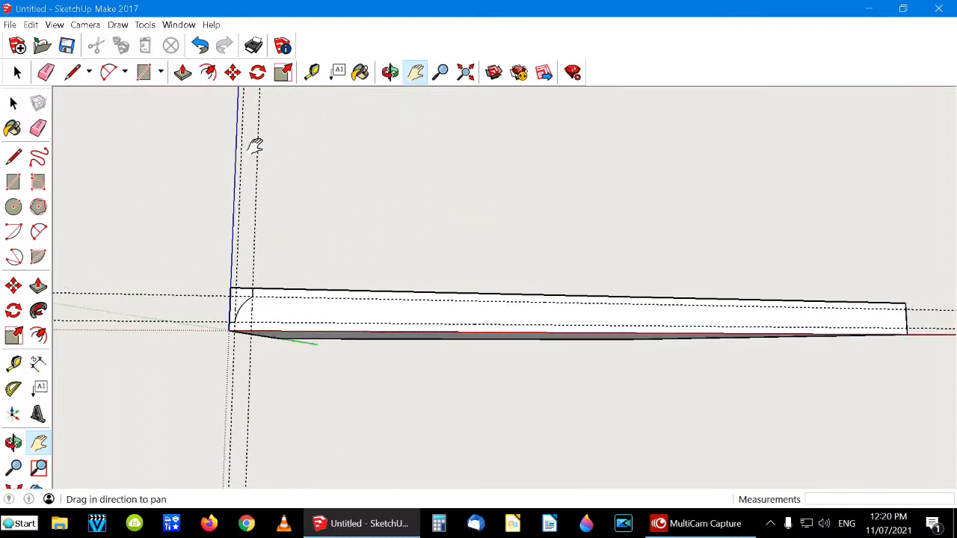
left_click(390, 74)
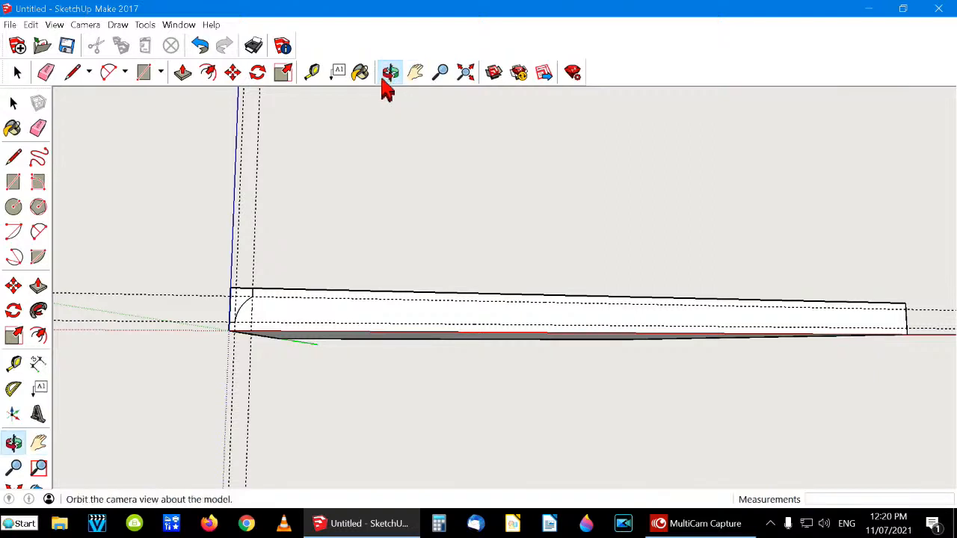
left_click_drag(455, 199, 519, 202)
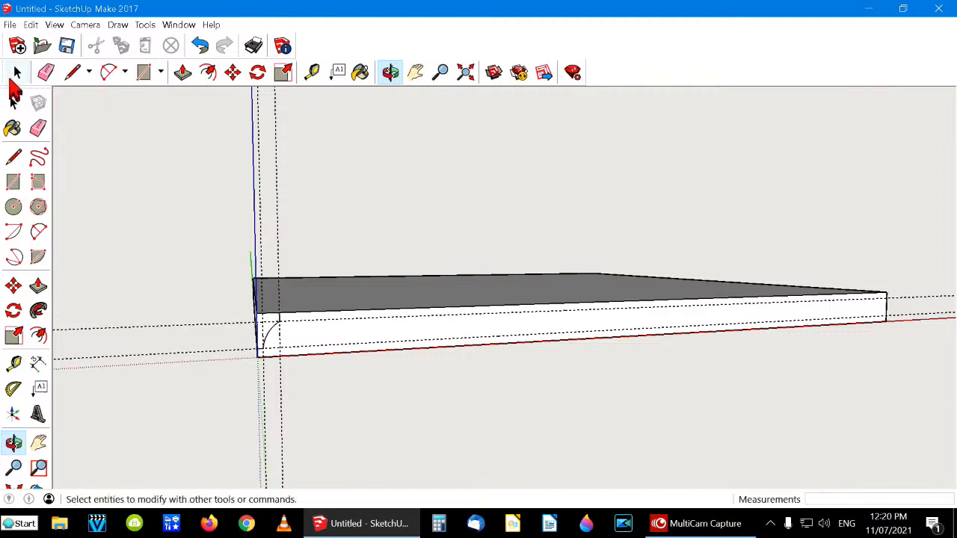
left_click(17, 75)
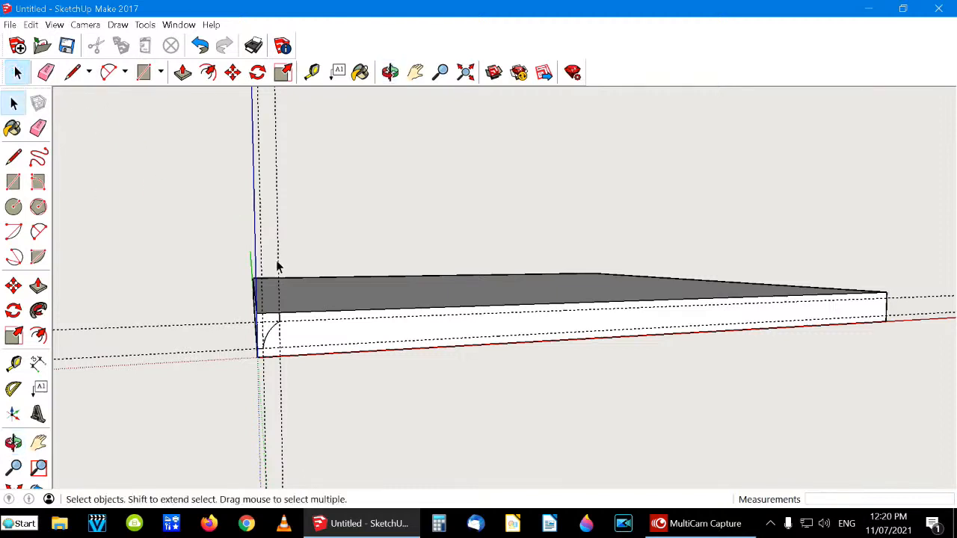
left_click(416, 292)
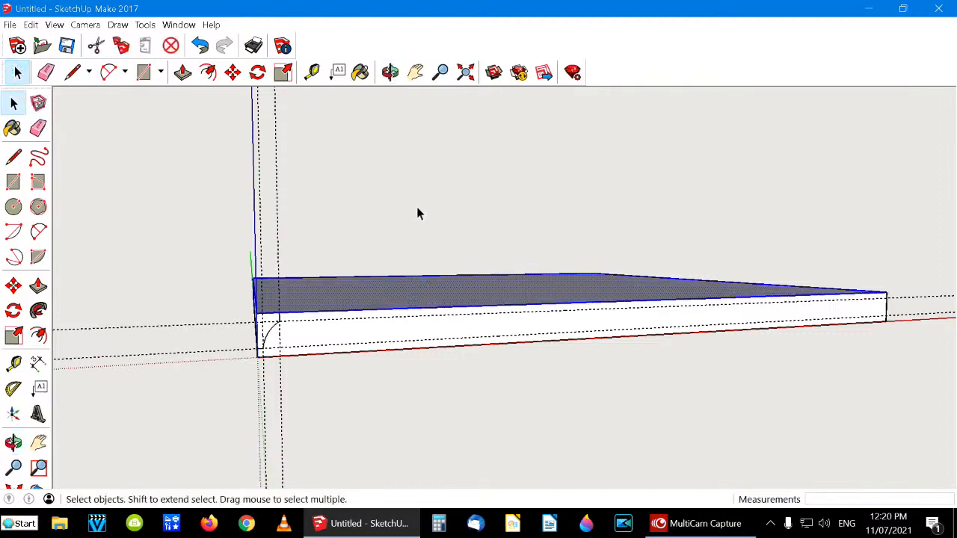
left_click(39, 313)
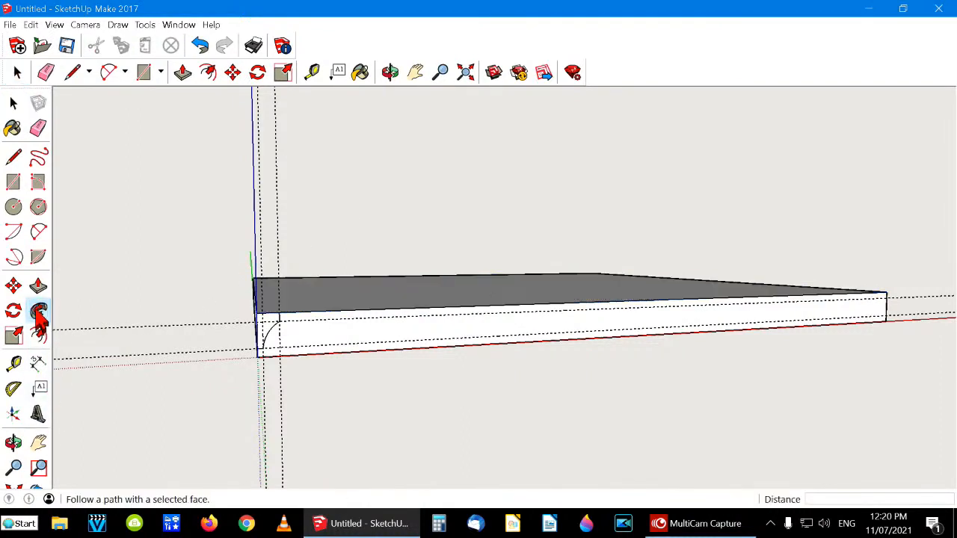
left_click(270, 329)
left_click(269, 329)
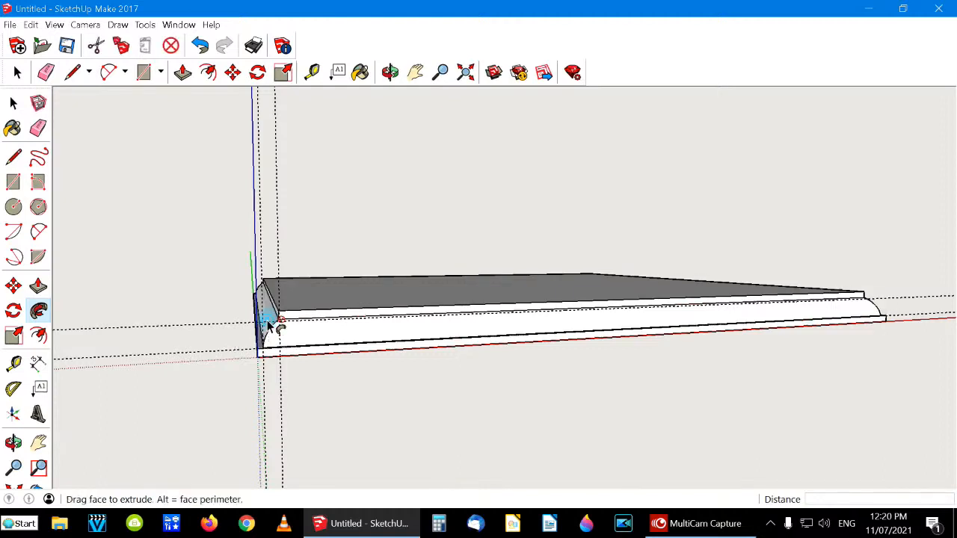
Step: Delete all construction guides from the model
left_click(14, 103)
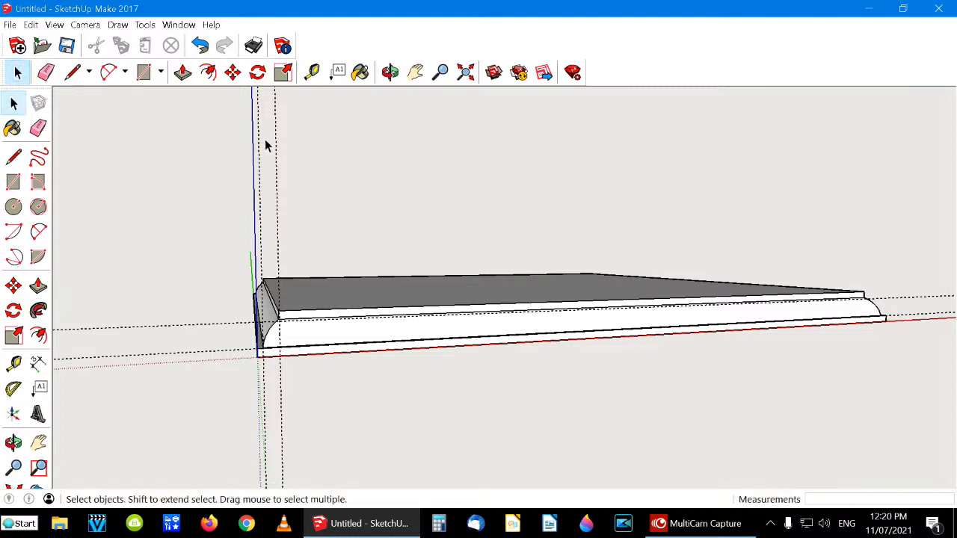
left_click(30, 24)
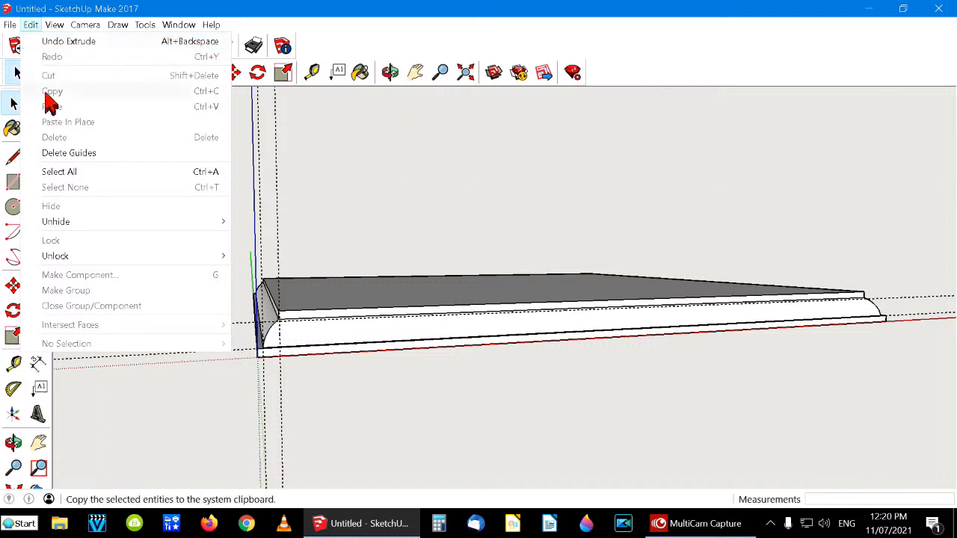
left_click(63, 153)
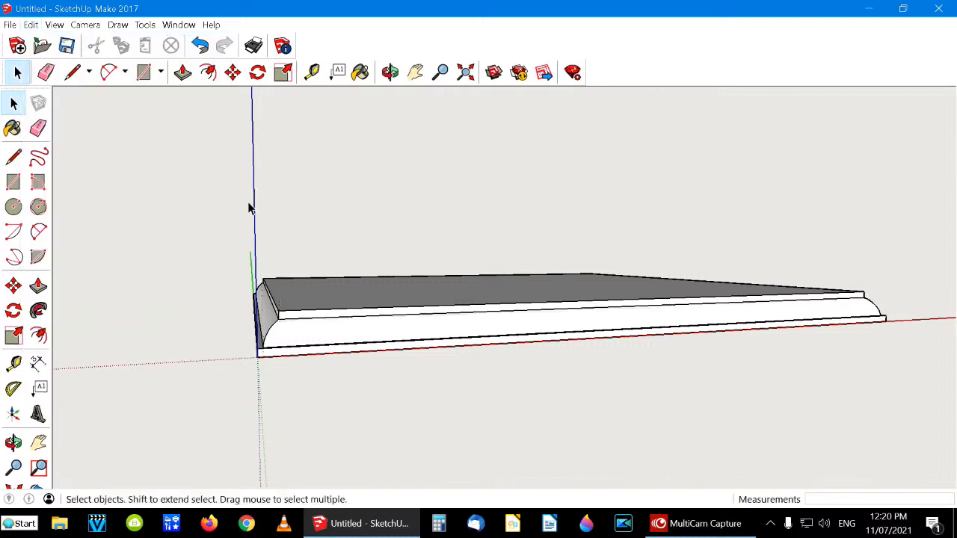
Step: Examine the moulded edges of the slab from the front and its top face from above
left_click(391, 75)
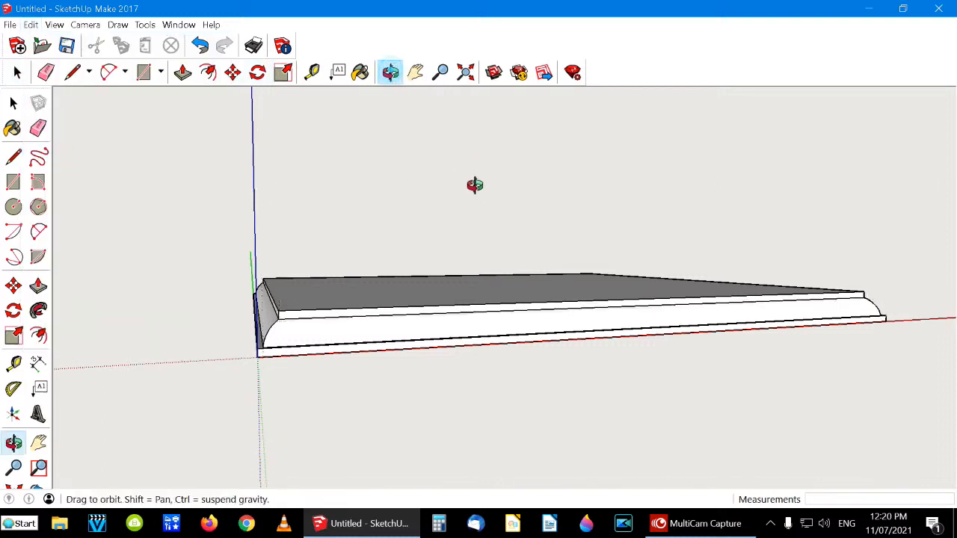
left_click_drag(498, 316, 515, 336)
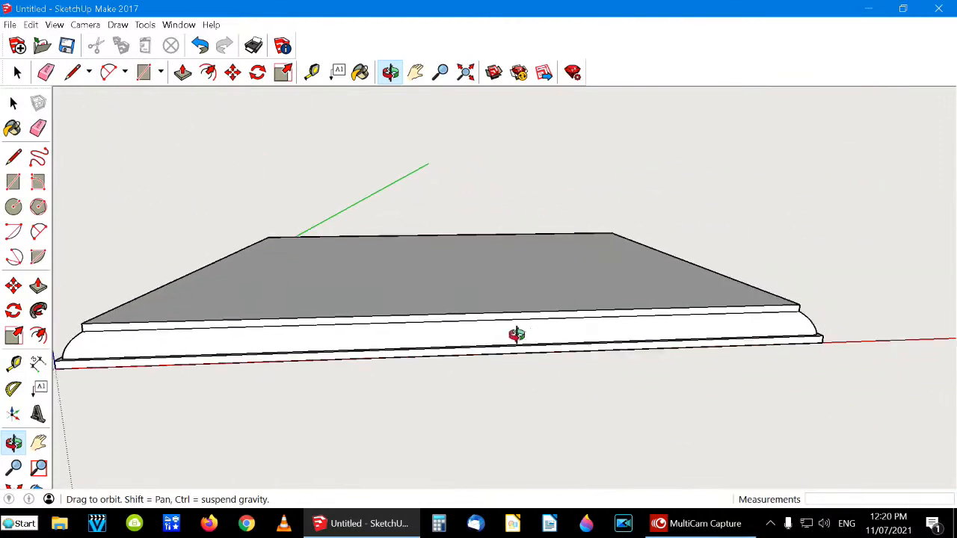
left_click(416, 72)
left_click_drag(344, 216, 426, 233)
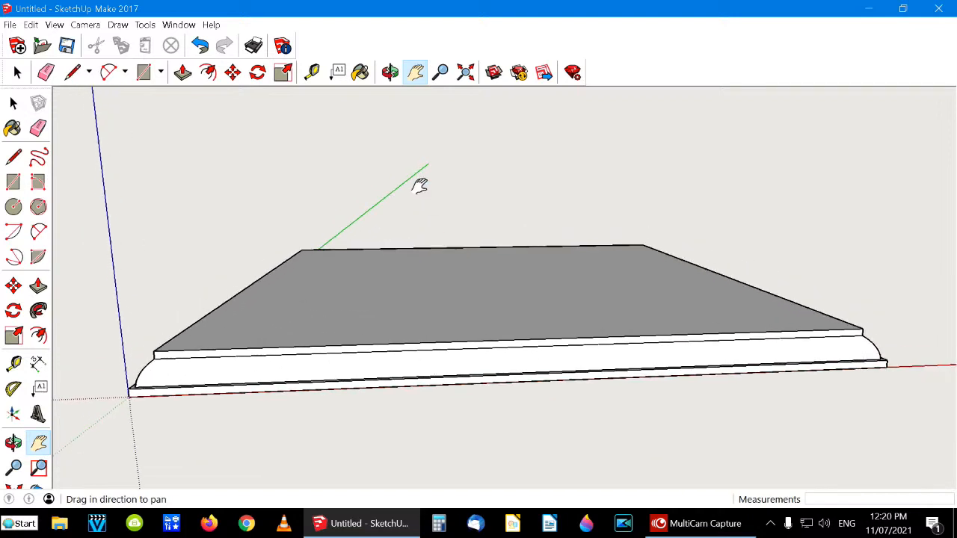
left_click(389, 72)
left_click_drag(388, 283, 444, 213)
left_click(415, 71)
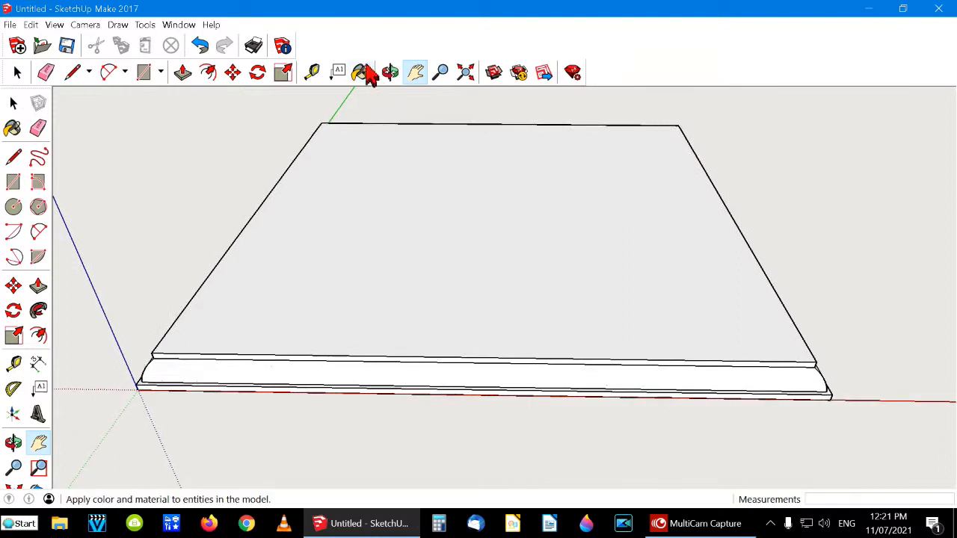
left_click(390, 72)
left_click_drag(457, 156, 453, 250)
left_click_drag(451, 201, 438, 246)
left_click(415, 72)
left_click_drag(399, 137, 392, 218)
scroll(413, 192, "up", 1)
scroll(403, 195, "down", 3)
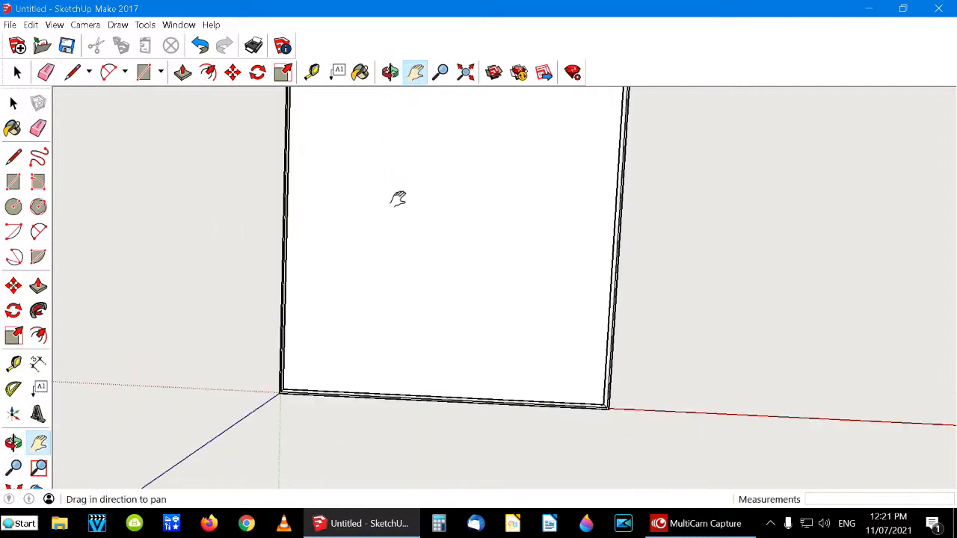
left_click_drag(399, 156, 404, 214)
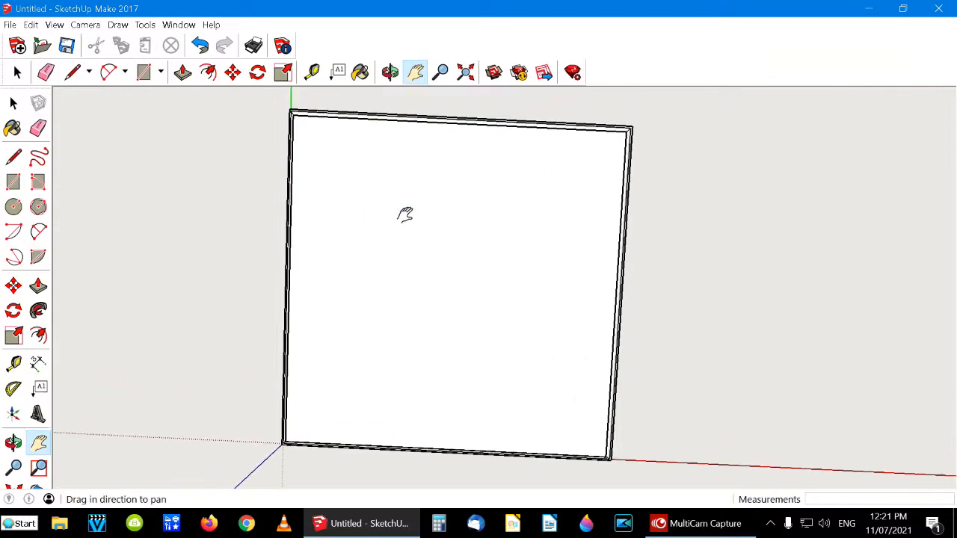
left_click(389, 72)
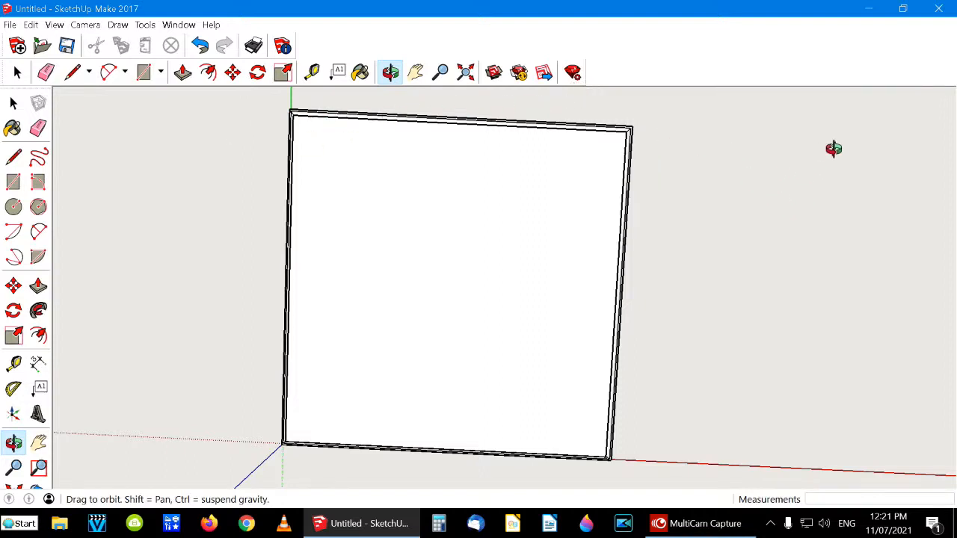
left_click_drag(834, 148, 825, 148)
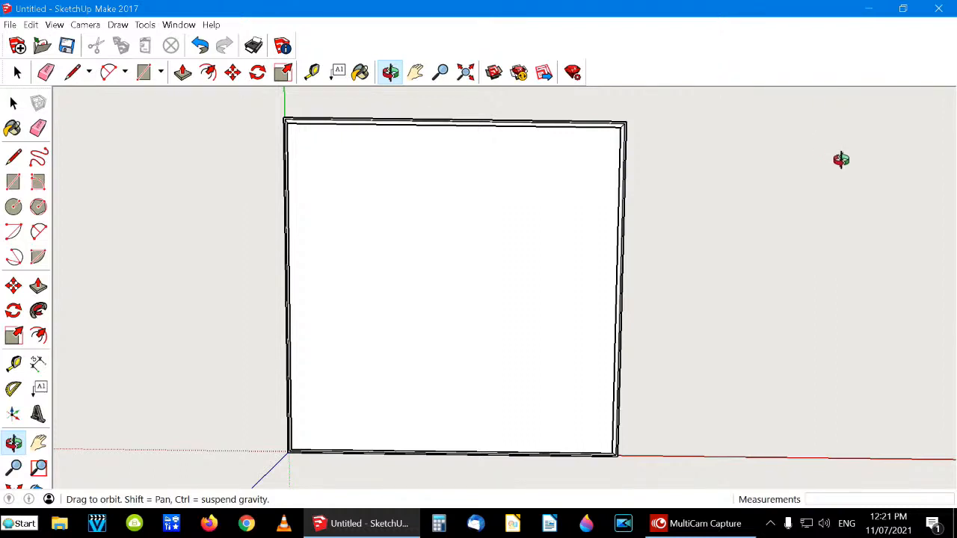
left_click(18, 71)
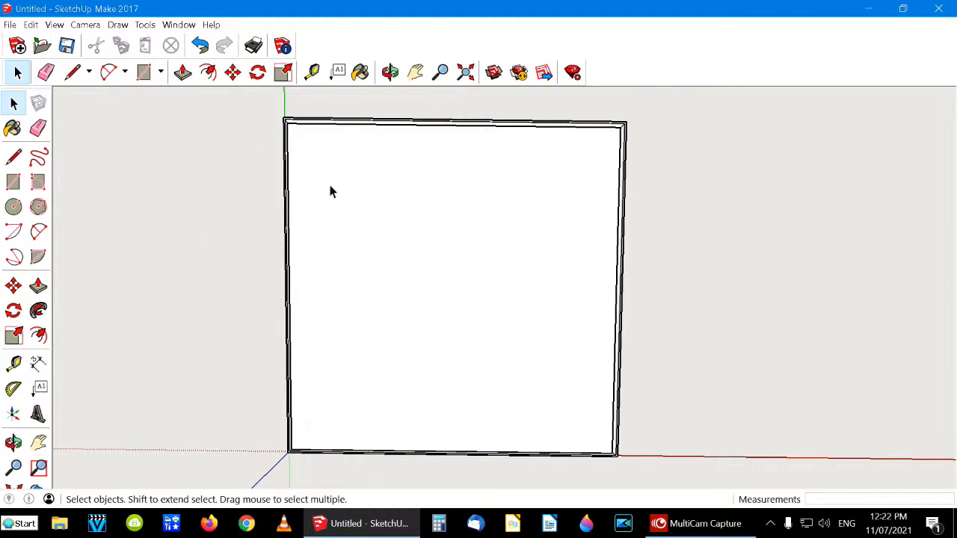
Step: Place four guides 10 mm inside the edges of the slab's top face, one parallel to each side
left_click(311, 72)
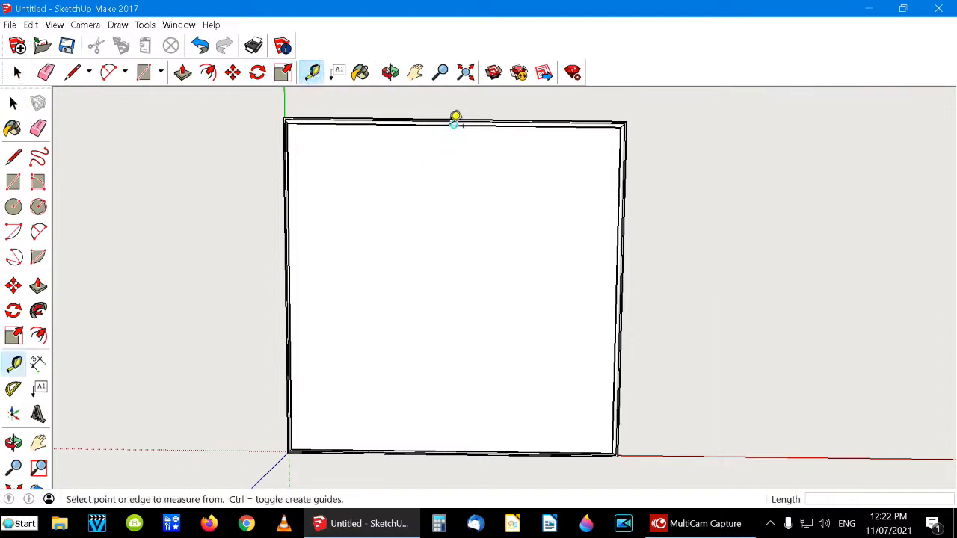
left_click(461, 121)
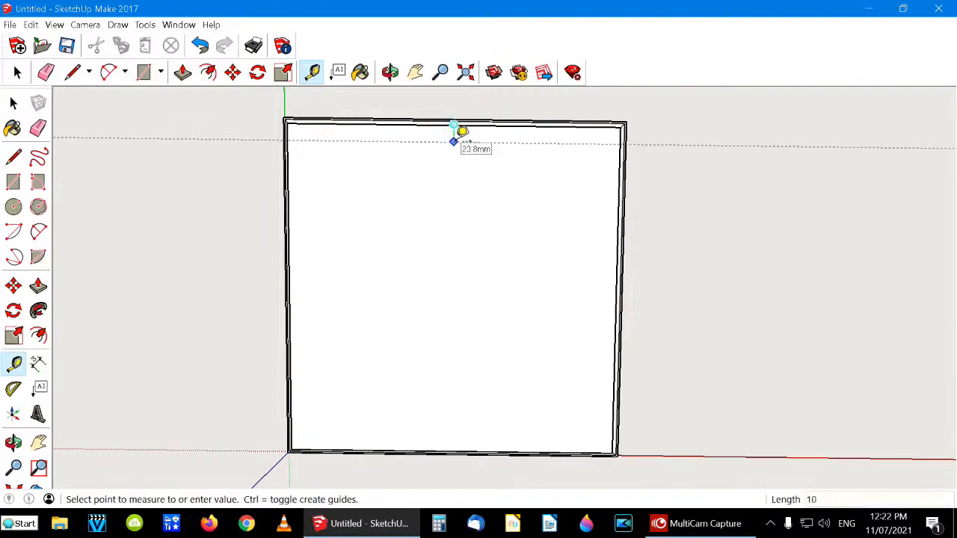
left_click(457, 129)
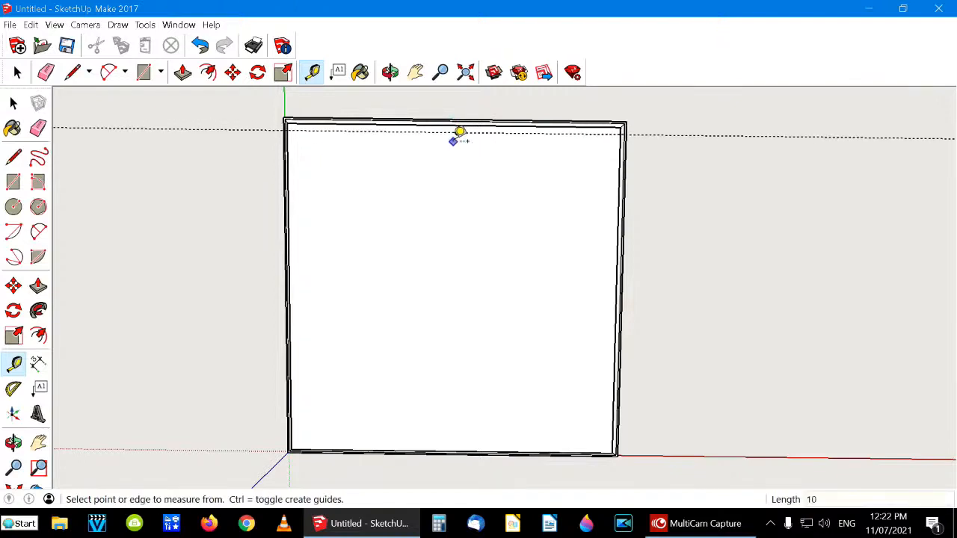
left_click(453, 449)
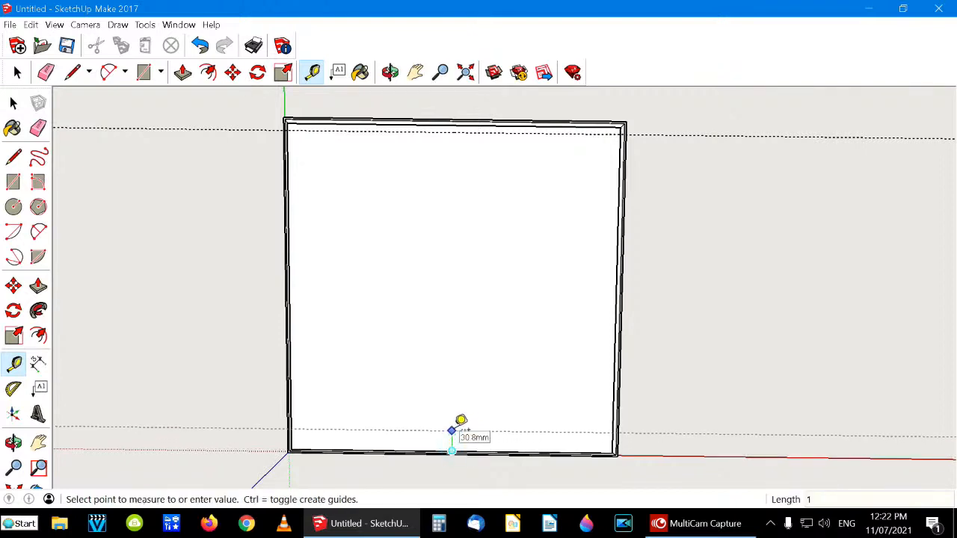
key("Return")
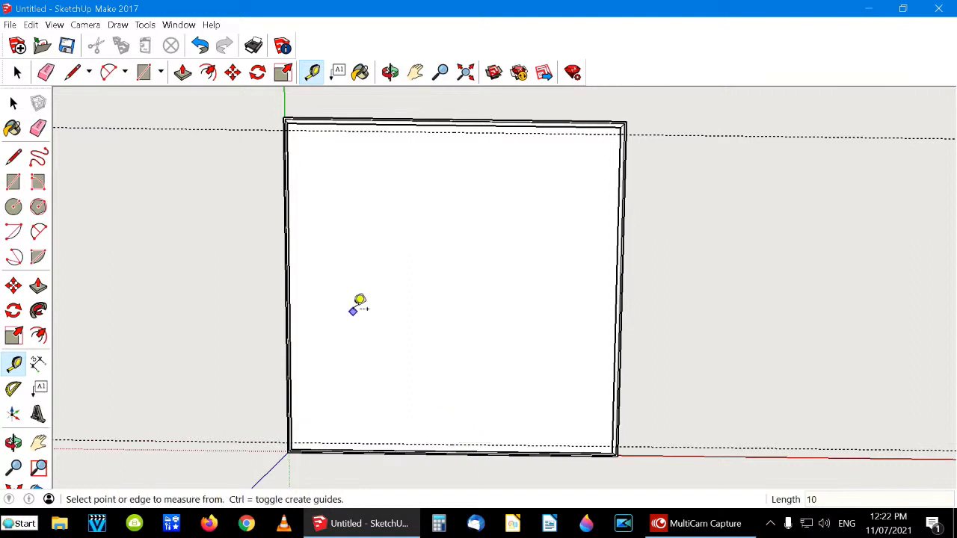
left_click(288, 260)
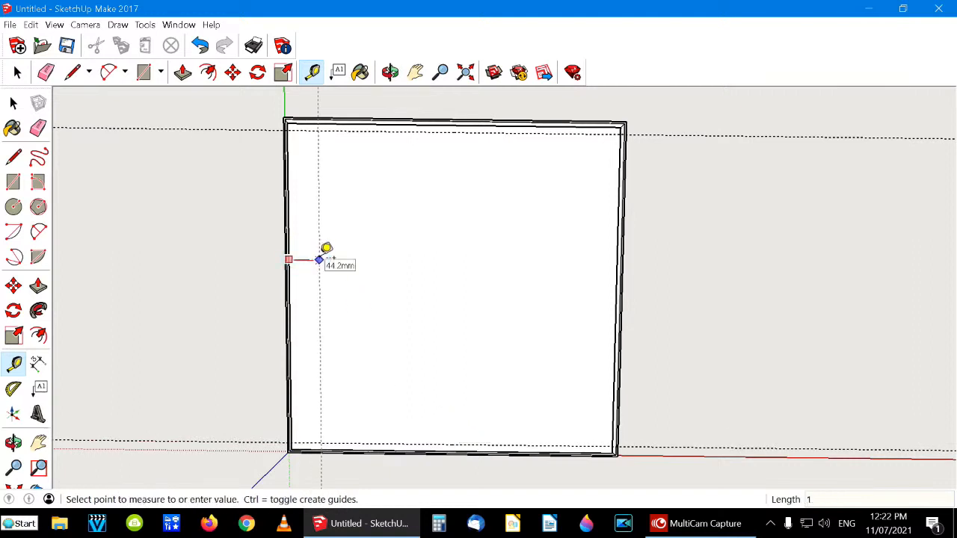
type("10")
key("Return")
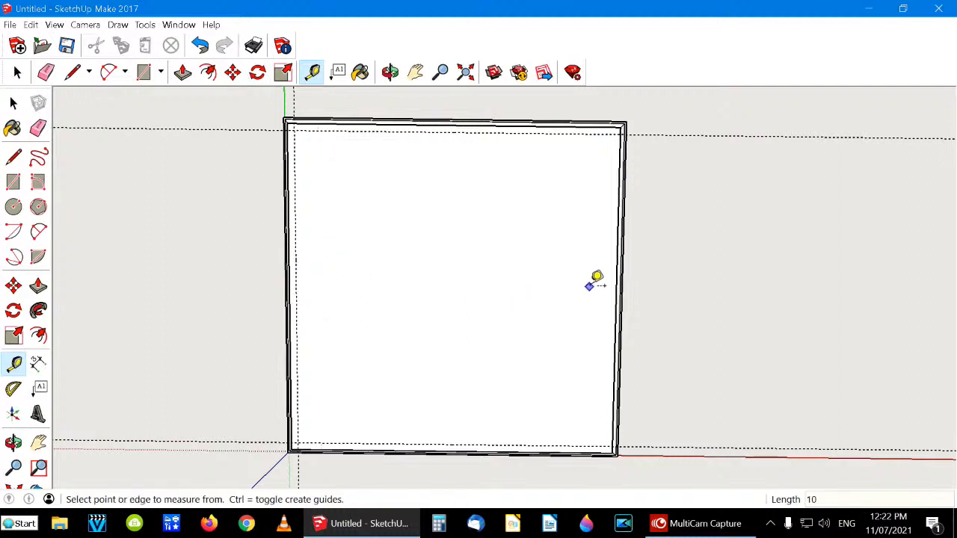
left_click(617, 280)
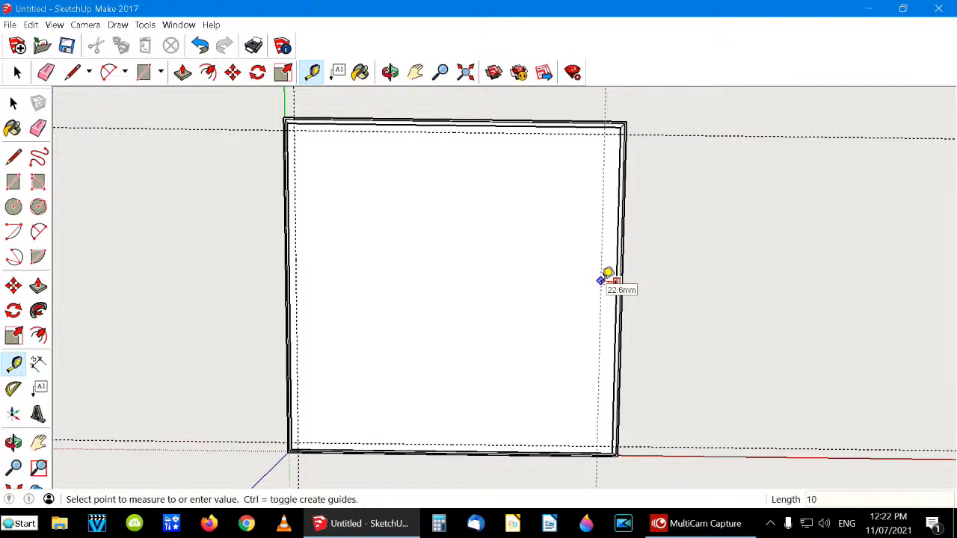
key("Return")
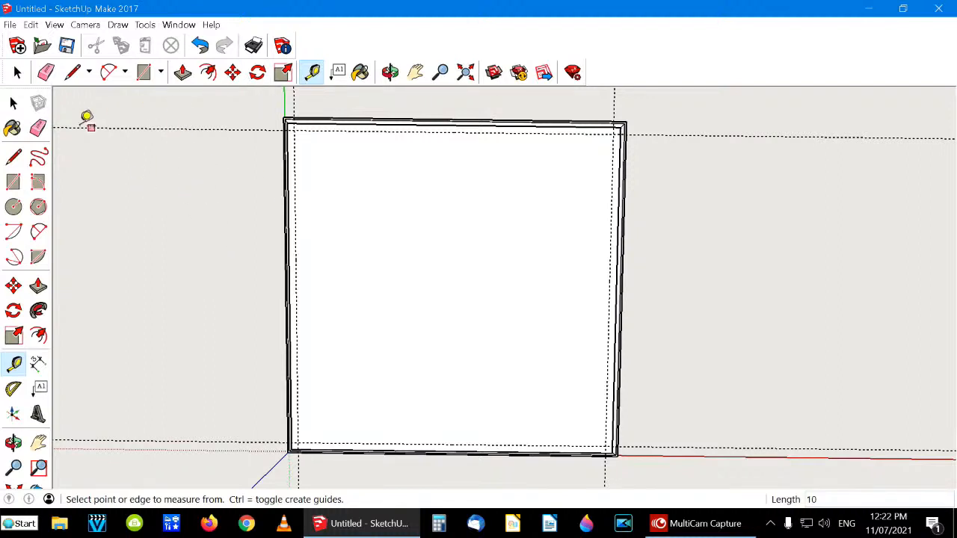
left_click(17, 71)
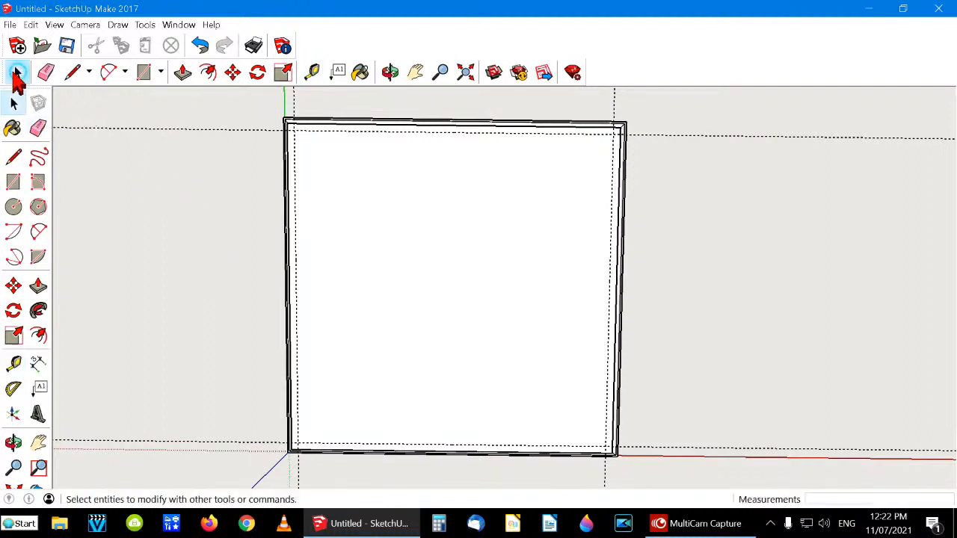
Step: Add a second set of four guides 20 mm inside the edges of the slab's top face
left_click(314, 73)
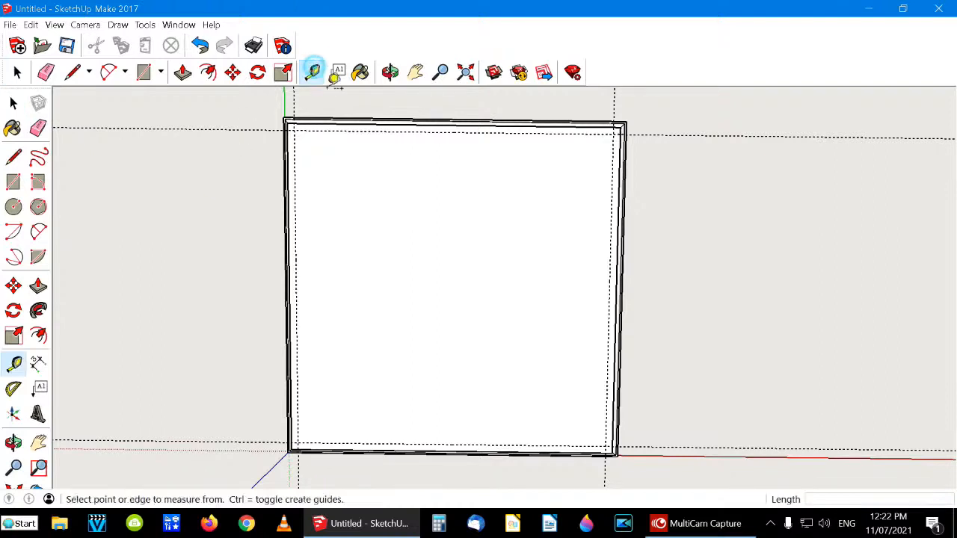
left_click(435, 113)
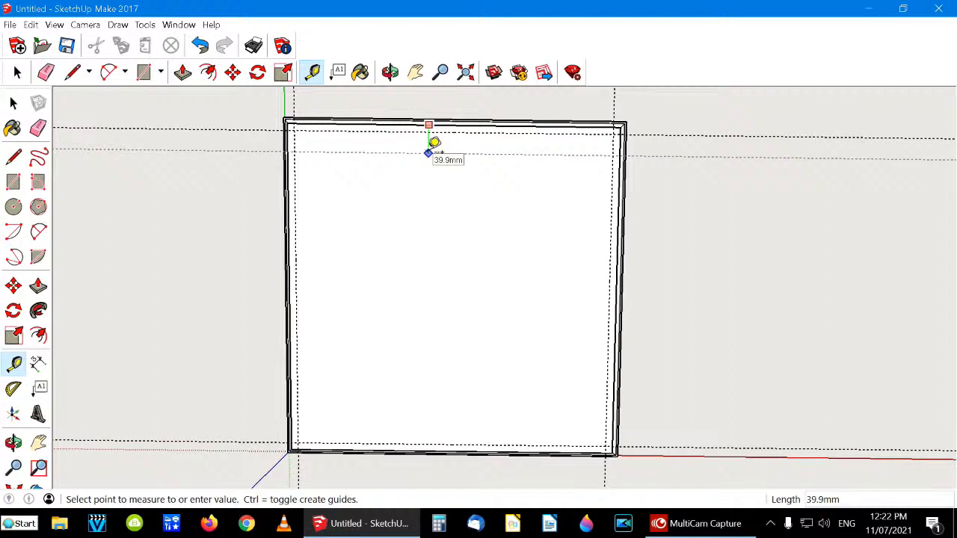
left_click(430, 149)
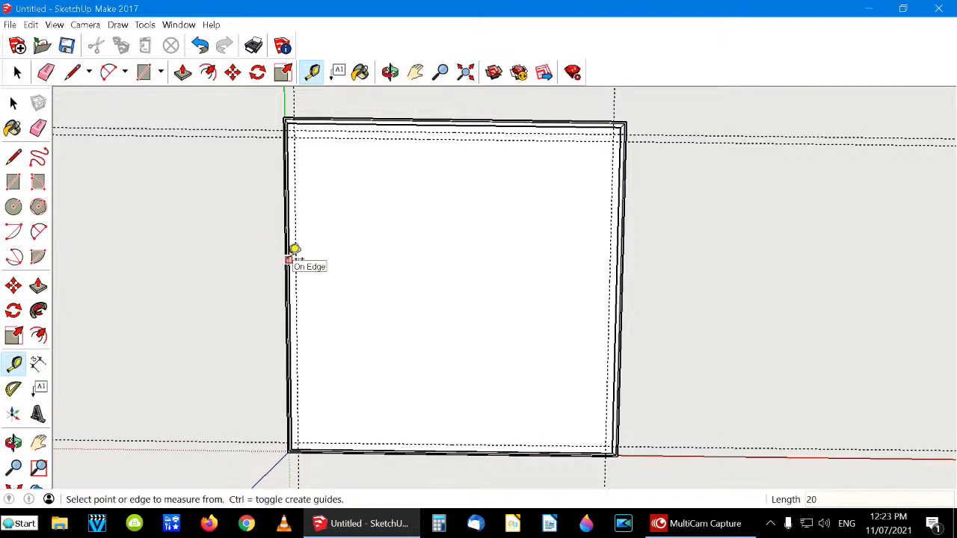
left_click(289, 260)
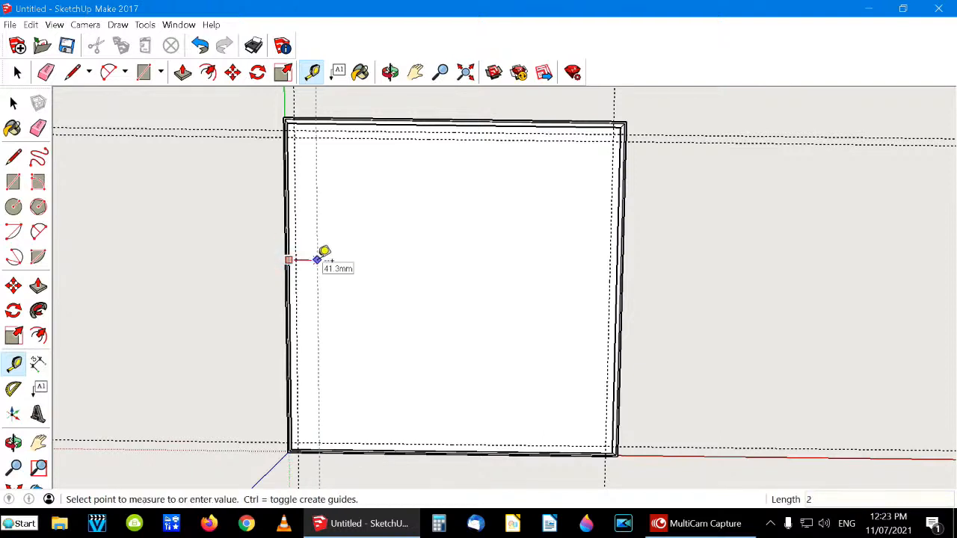
key("Return")
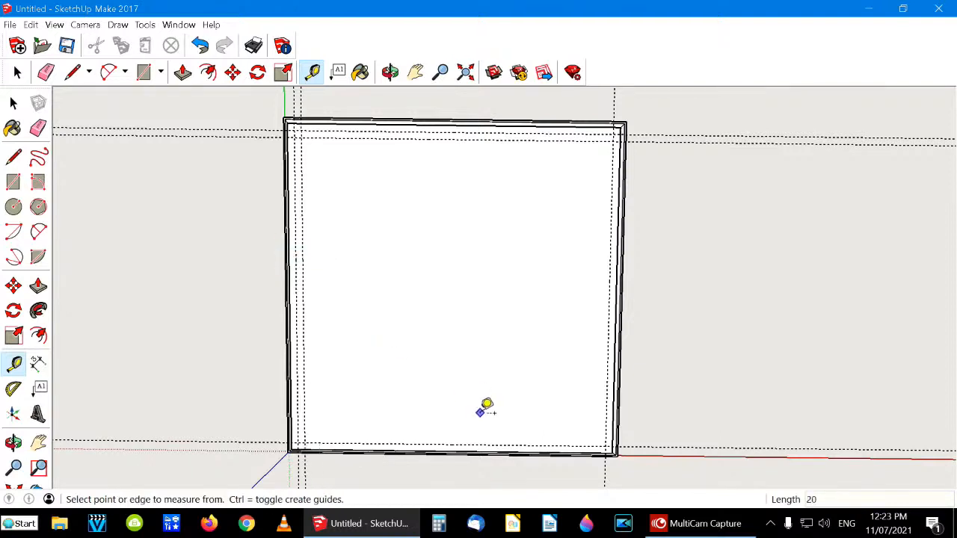
left_click(440, 450)
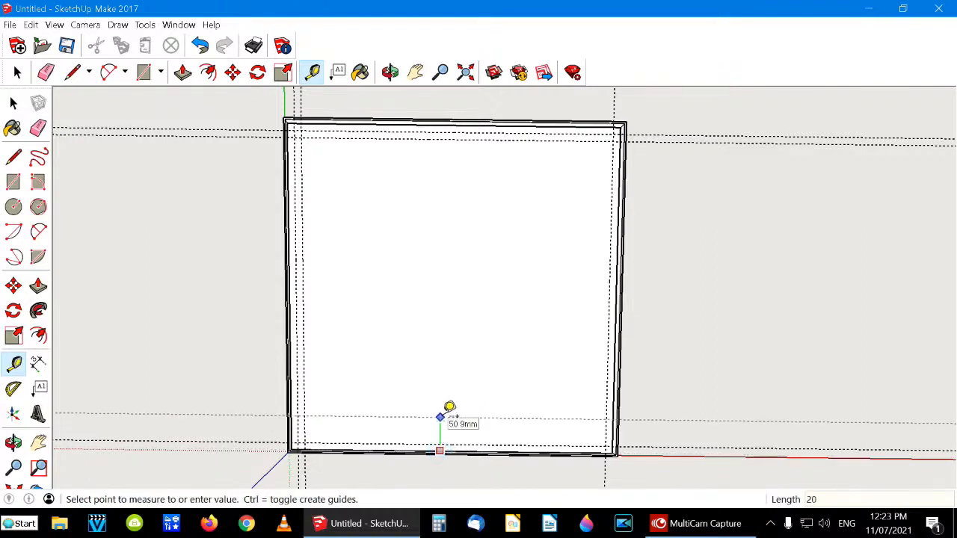
key("Return")
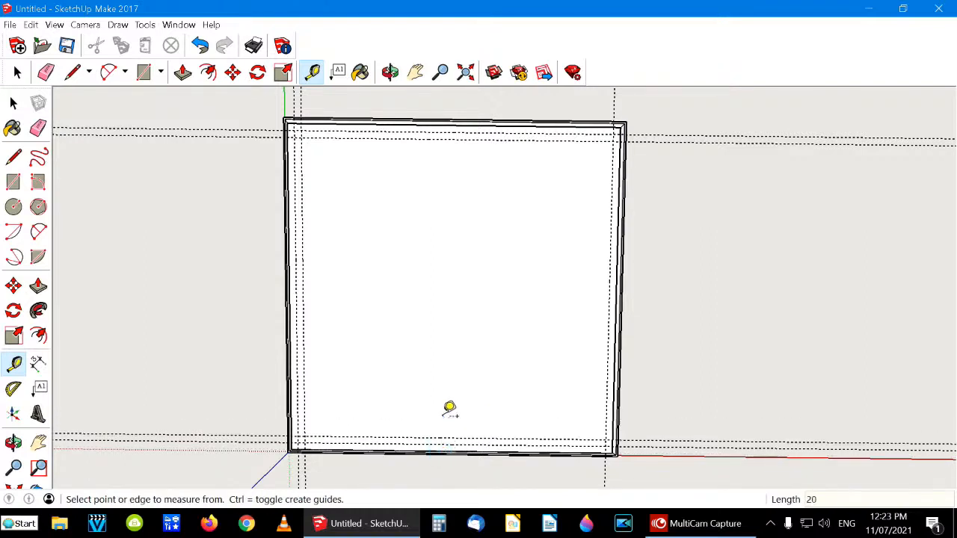
left_click(616, 292)
type("2")
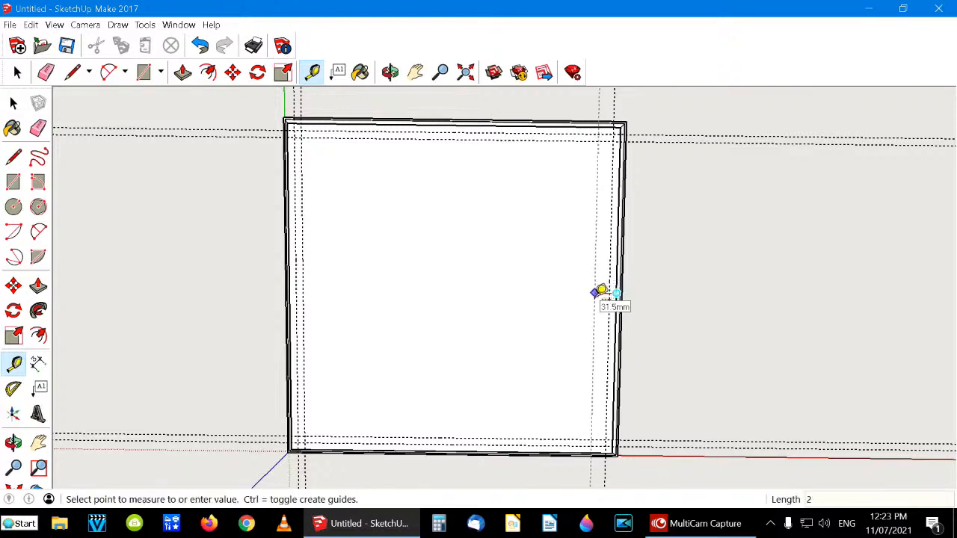
type("0")
key("Return")
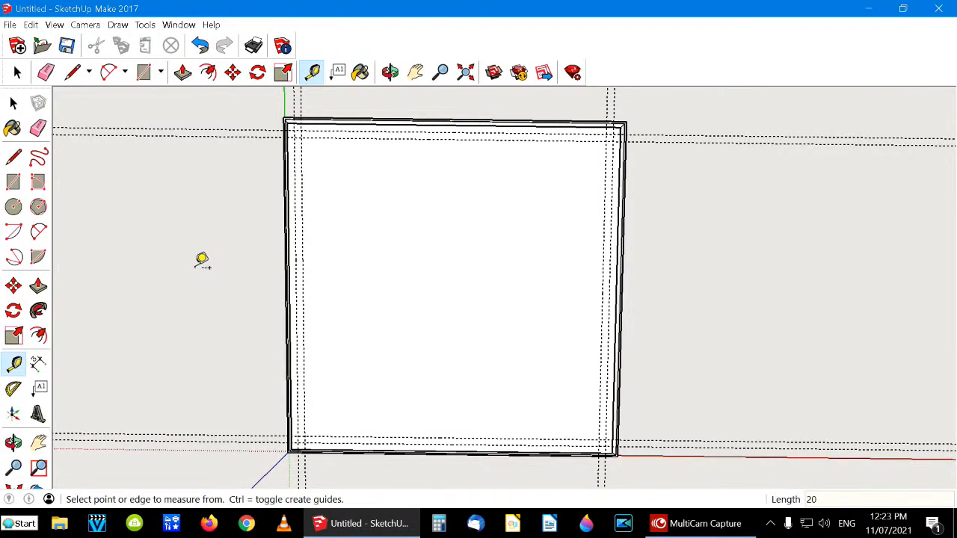
left_click(18, 71)
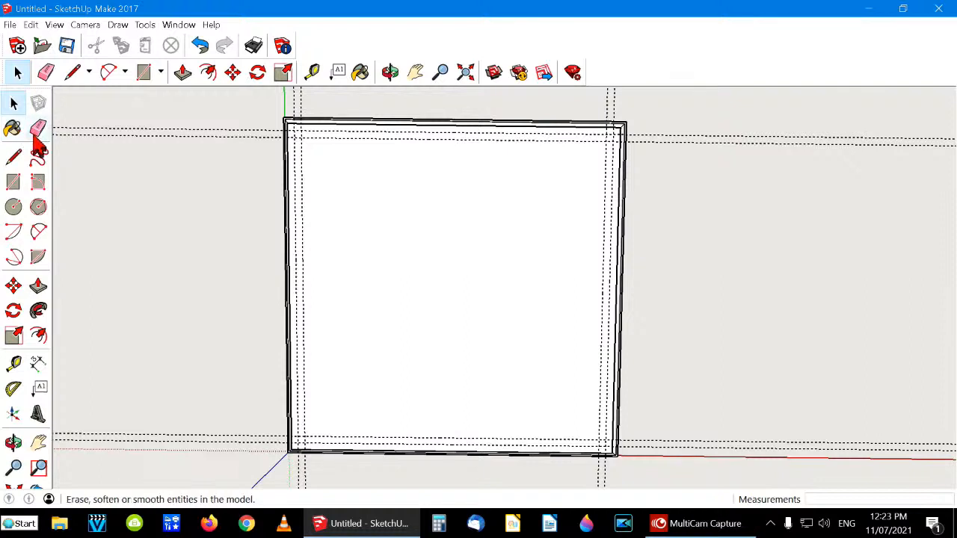
Step: Draw a 456 x 456 mm square on the outer guide intersections and a 436 x 436 mm square on the inner ones
left_click(144, 73)
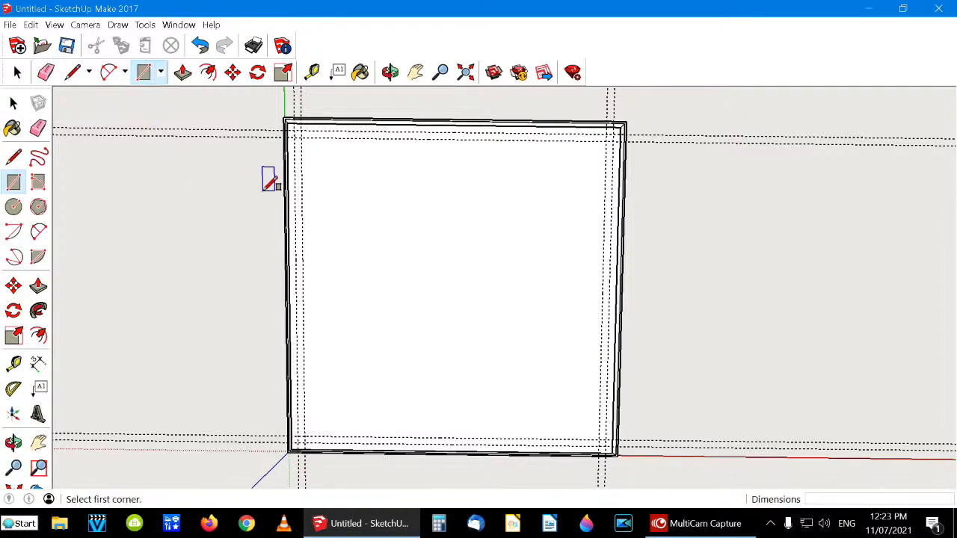
left_click(294, 130)
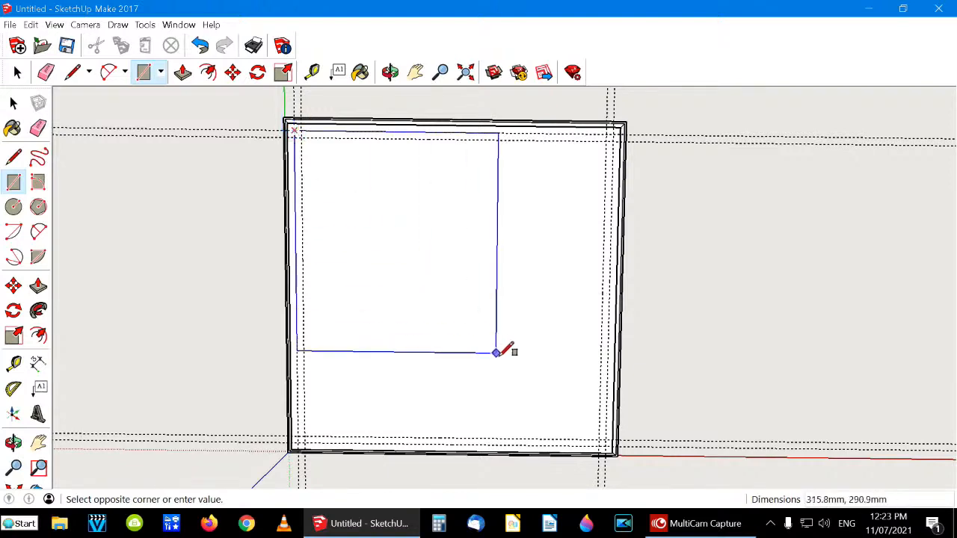
left_click(607, 441)
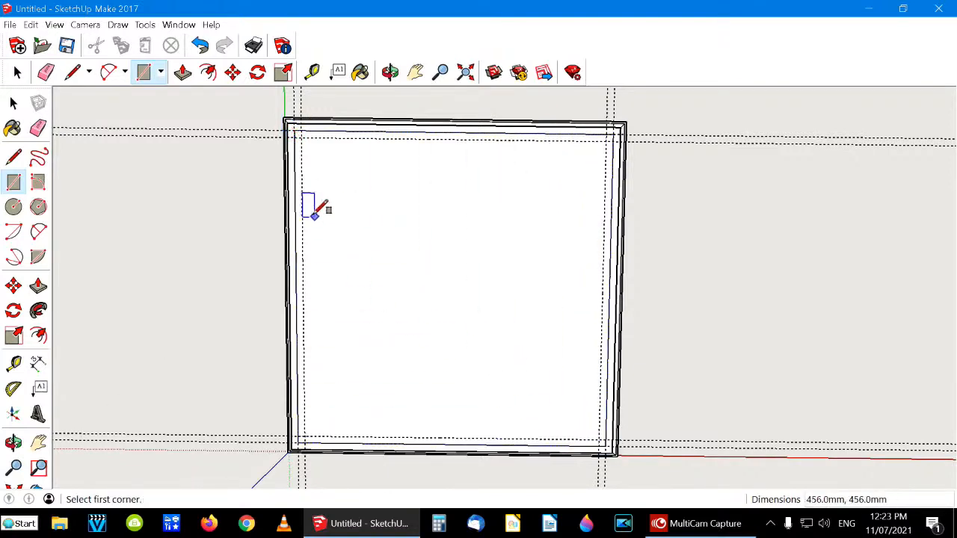
left_click(300, 136)
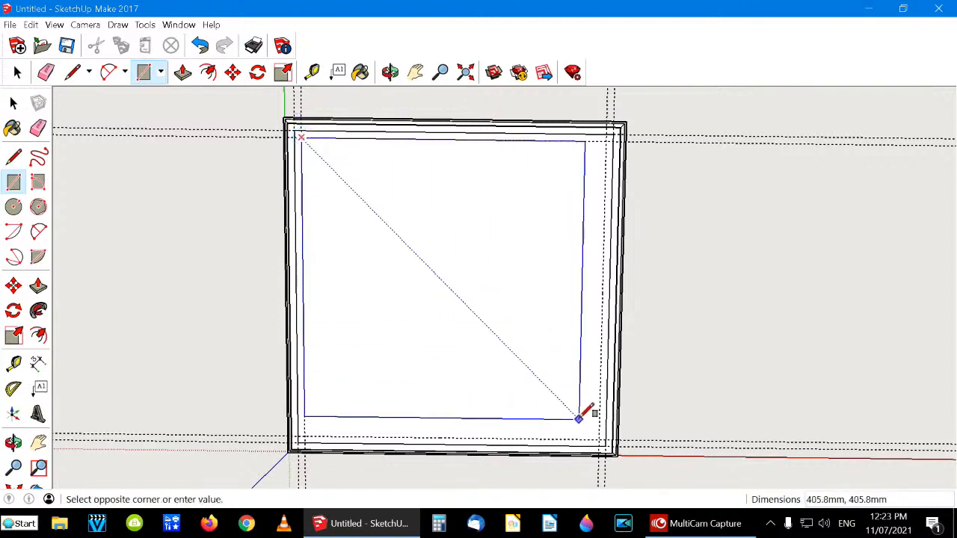
left_click(601, 439)
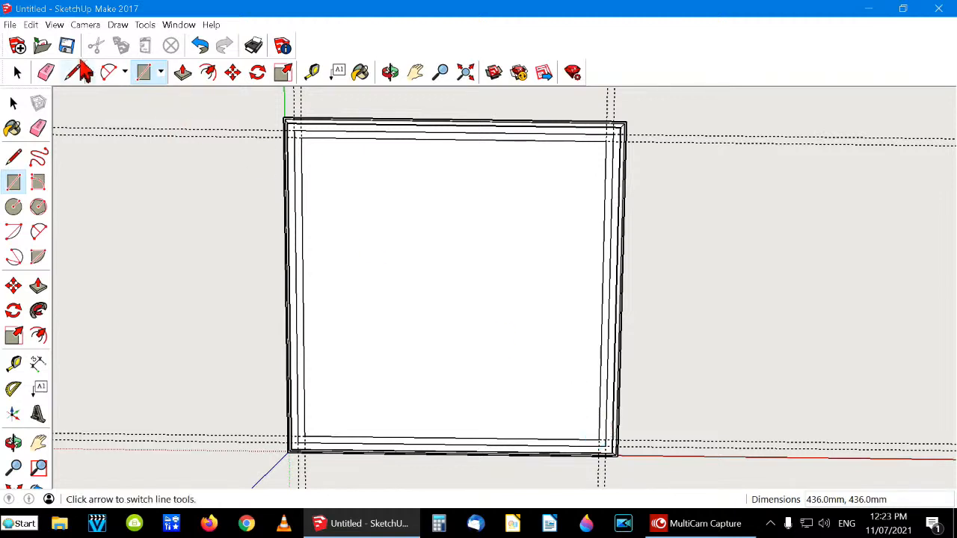
left_click(17, 75)
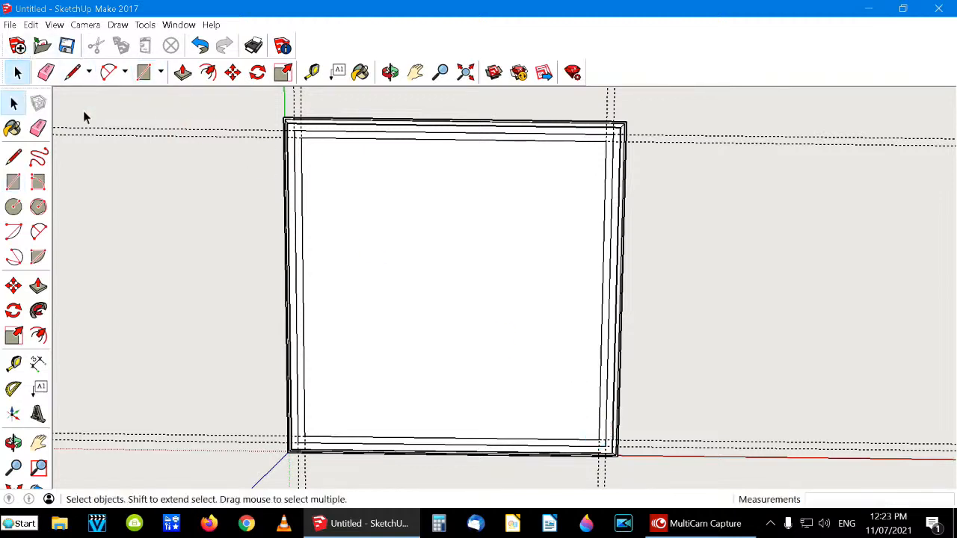
Step: Push the narrow strip between the two squares down through the slab by about 92 mm
left_click(183, 71)
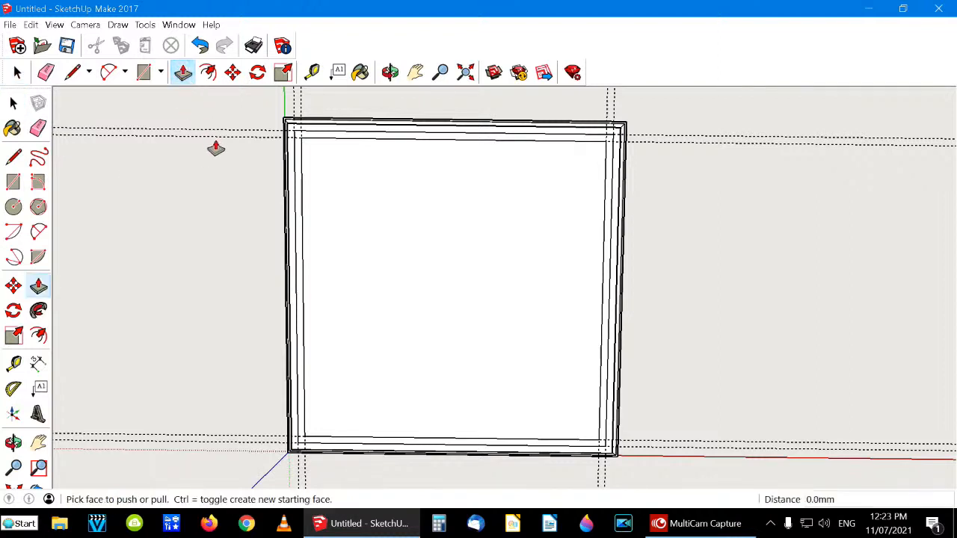
left_click(298, 255)
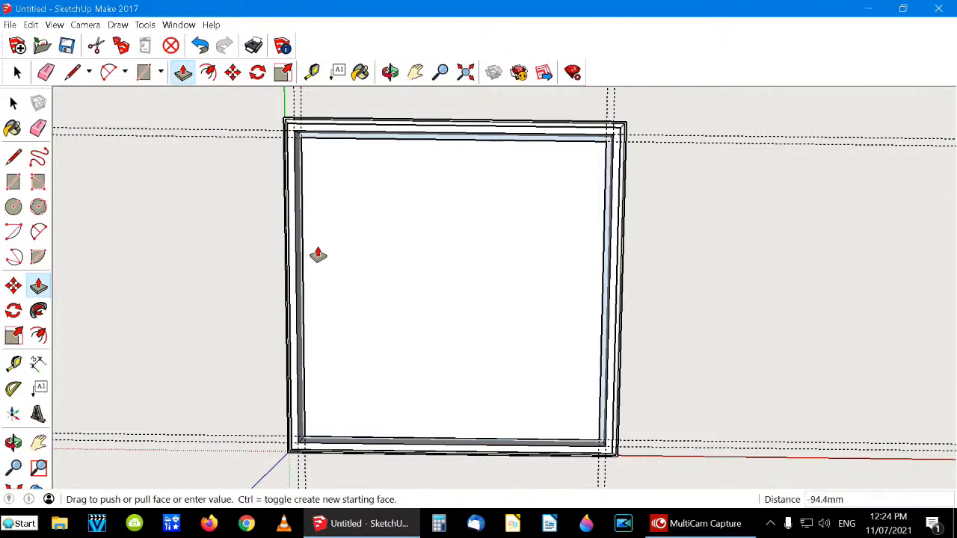
left_click(318, 255)
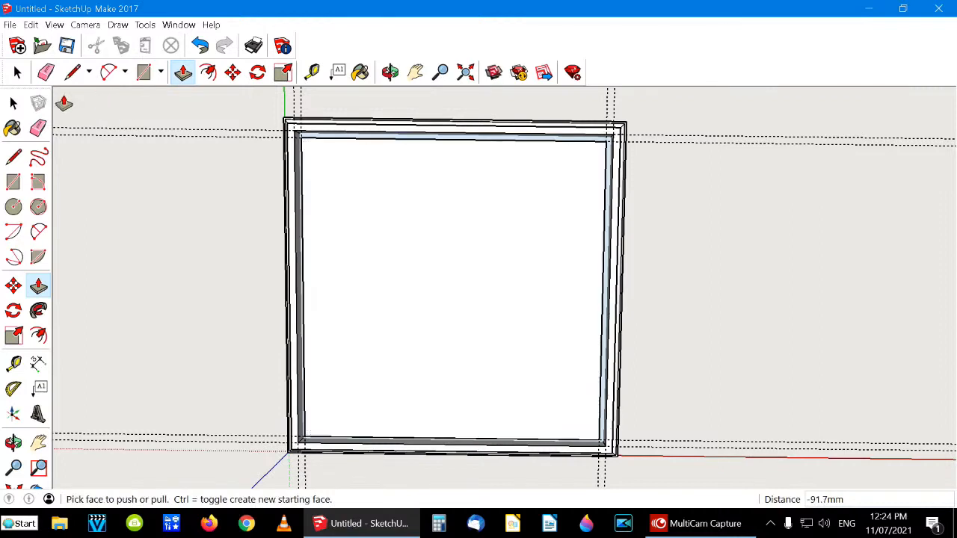
left_click(19, 73)
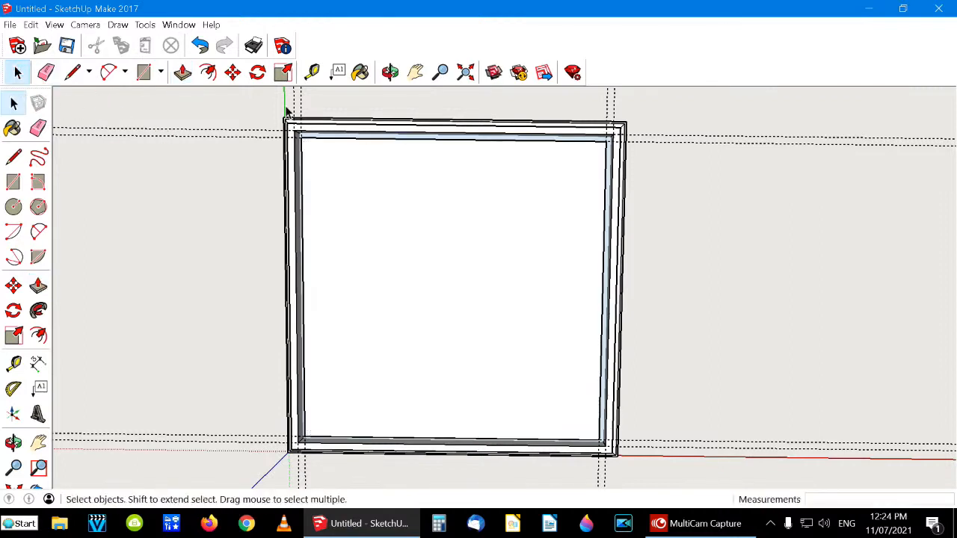
Step: Delete all construction guides from the model
left_click(390, 73)
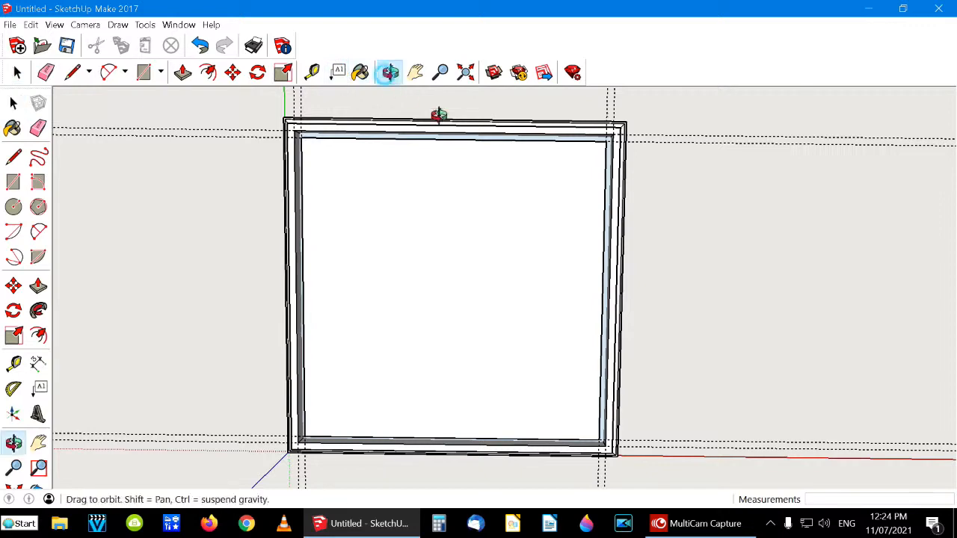
mouse_move(459, 352)
left_mouse_down()
mouse_move(440, 365)
mouse_move(459, 278)
mouse_move(504, 217)
mouse_move(393, 410)
mouse_move(372, 351)
mouse_move(367, 292)
mouse_move(411, 333)
left_mouse_up()
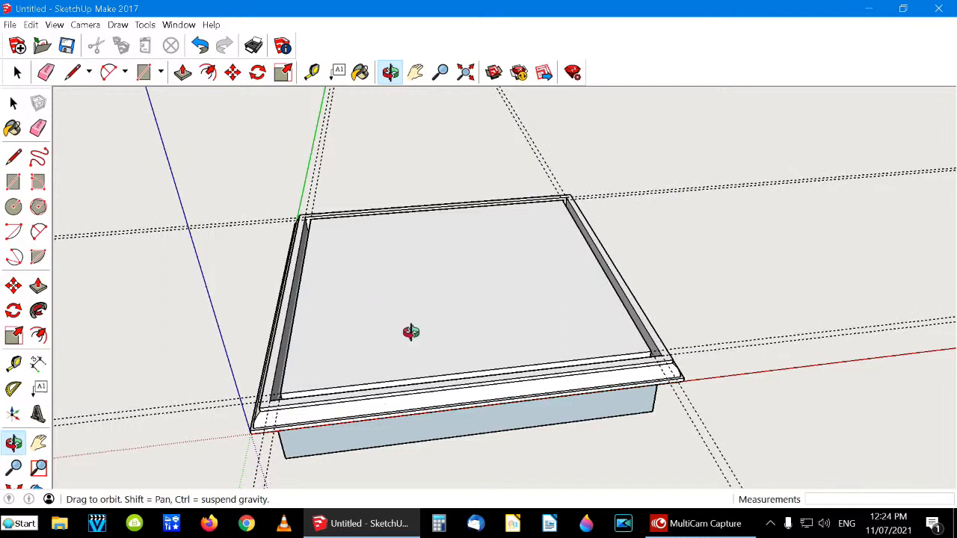
left_click(31, 25)
left_click(64, 154)
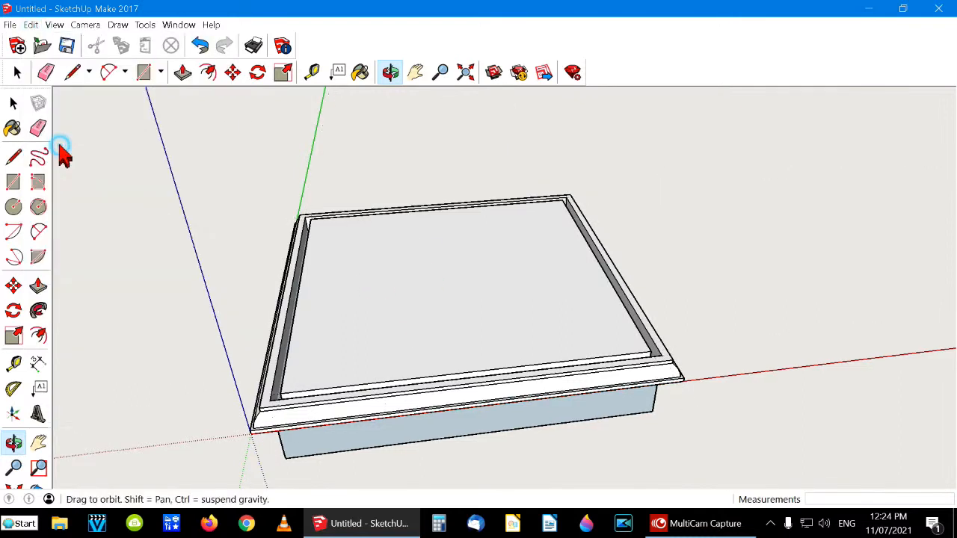
Step: Undo the deletion of the construction guides
left_click_drag(437, 331, 152, 112)
left_click(30, 25)
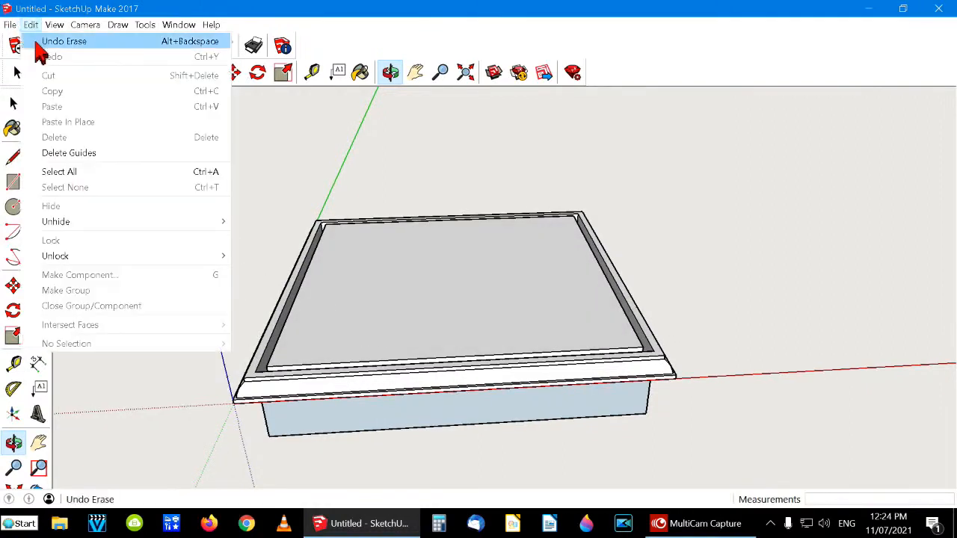
left_click(33, 38)
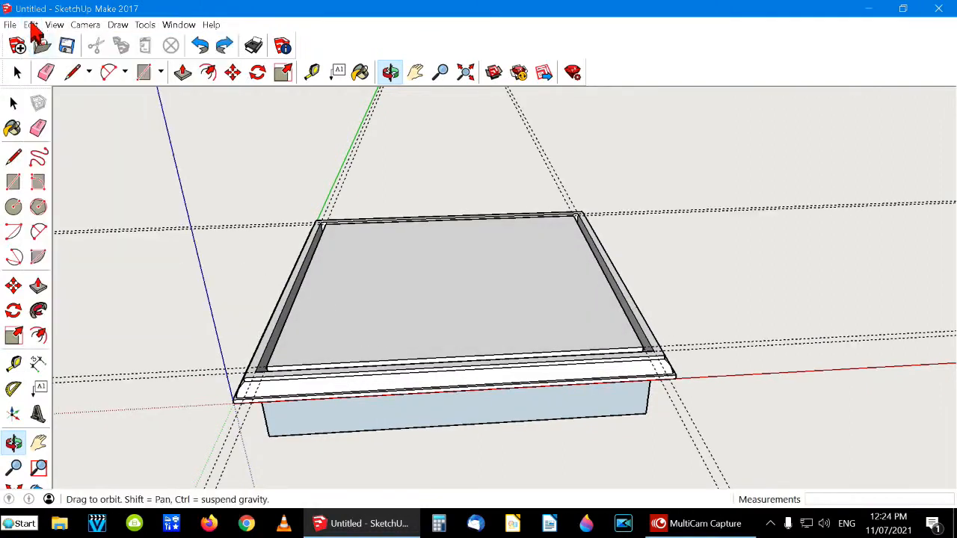
Step: Undo the deep push of the strip between the two squares and push it down only about 3.7 mm into the slab
left_click(30, 25)
left_click(36, 38)
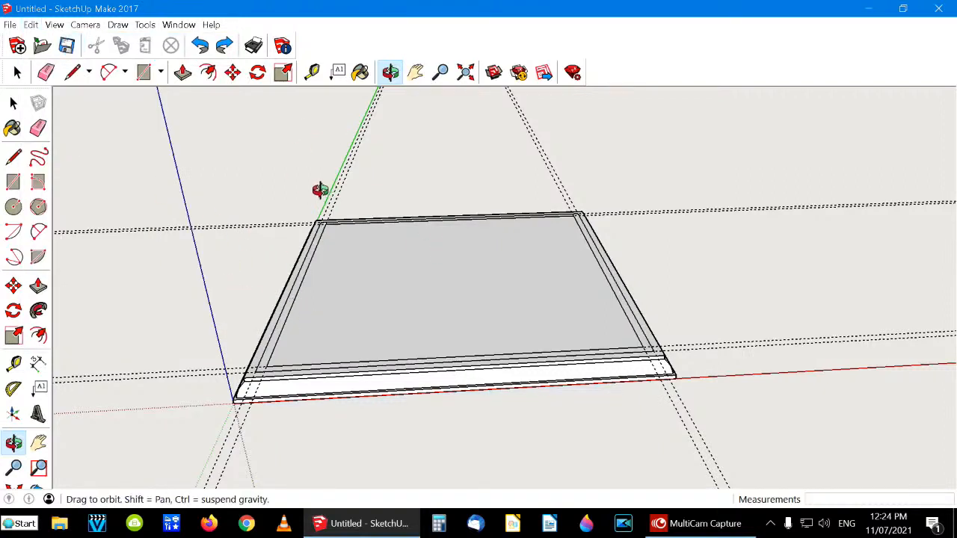
left_click_drag(320, 189, 372, 230)
scroll(372, 230, "up", 5)
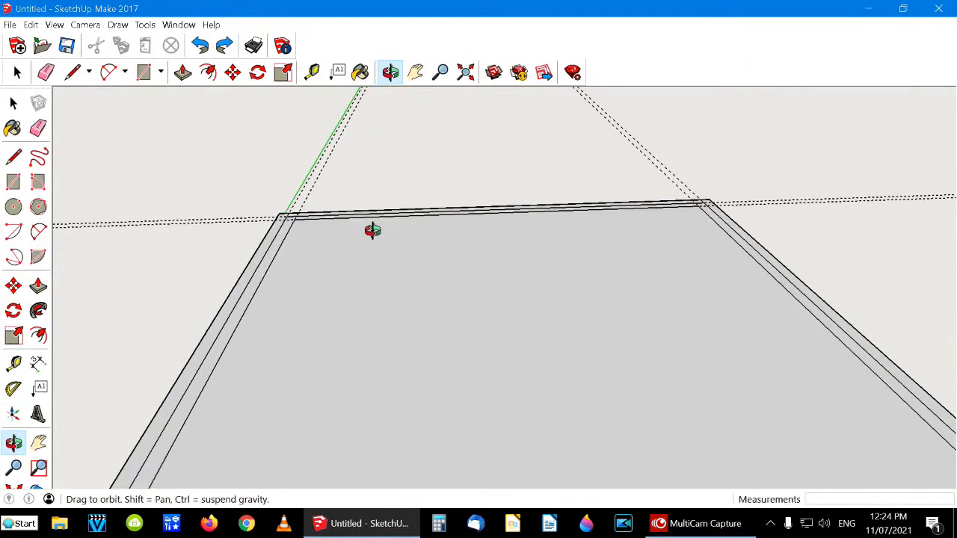
left_click(415, 72)
left_click_drag(216, 312, 380, 227)
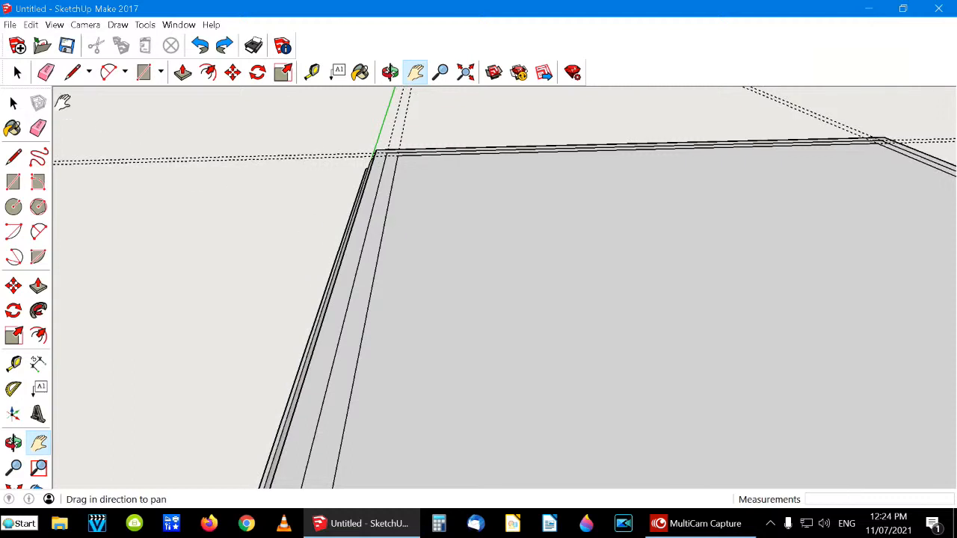
left_click(183, 73)
left_click(355, 323)
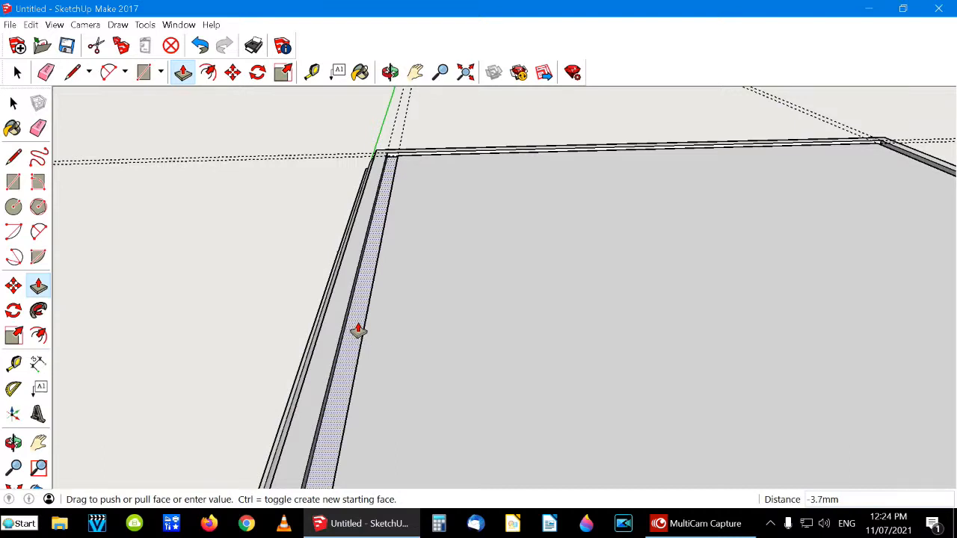
left_click(358, 330)
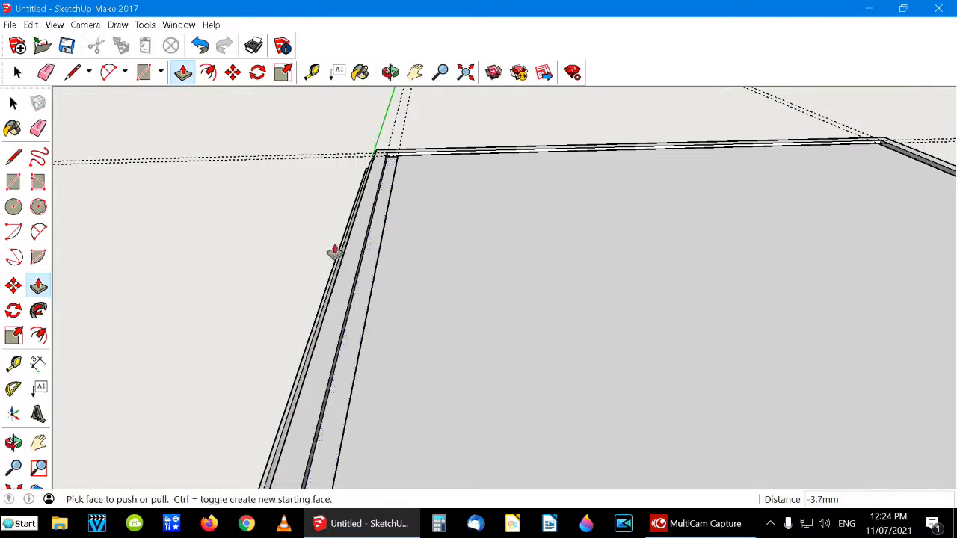
Step: Delete all construction guides from the slab model
left_click(17, 71)
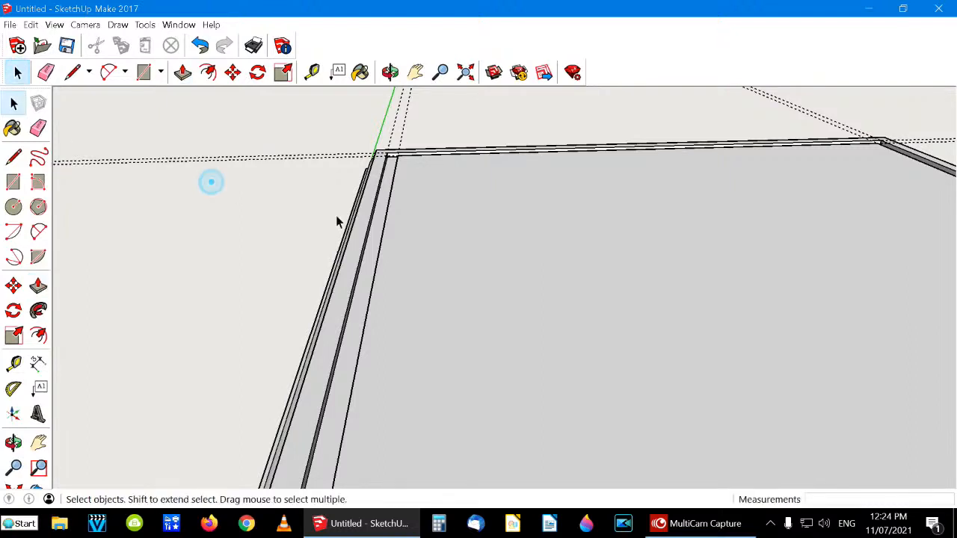
left_click(30, 25)
left_click(68, 153)
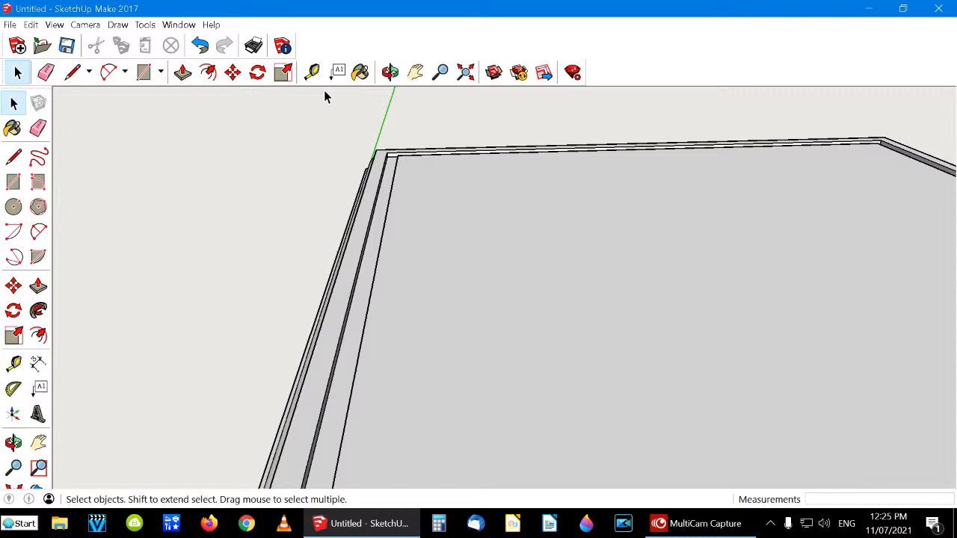
Step: Examine the recessed square groove and the moulded edge of the slab from several angles
left_click(390, 72)
left_click_drag(502, 196, 483, 232)
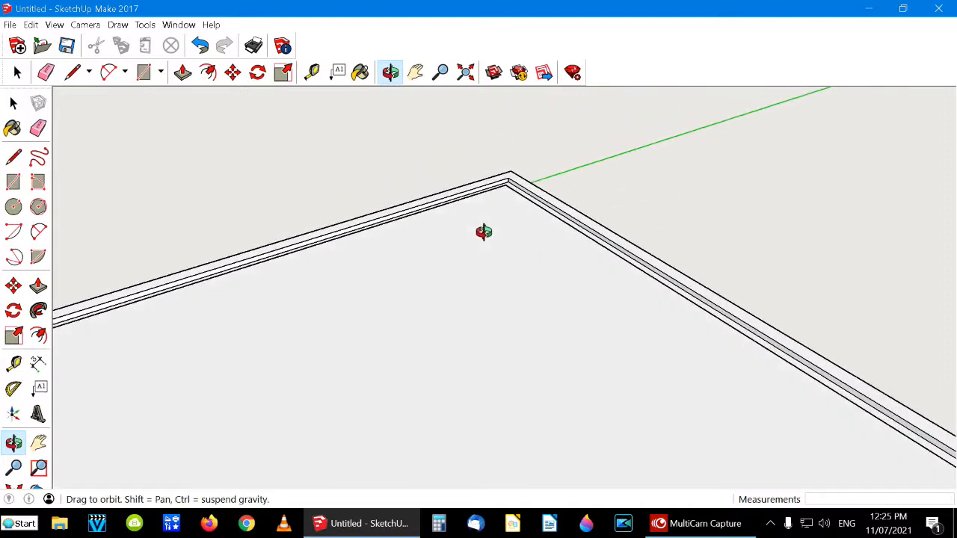
mouse_move(408, 301)
left_mouse_down()
mouse_move(445, 278)
mouse_move(488, 286)
left_mouse_up()
scroll(488, 286, "down", 3)
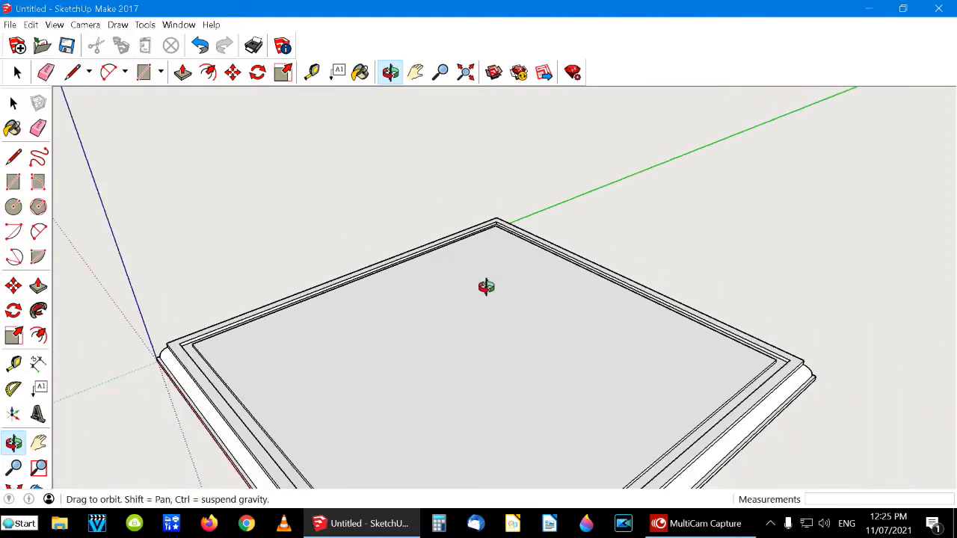
scroll(485, 287, "down", 1)
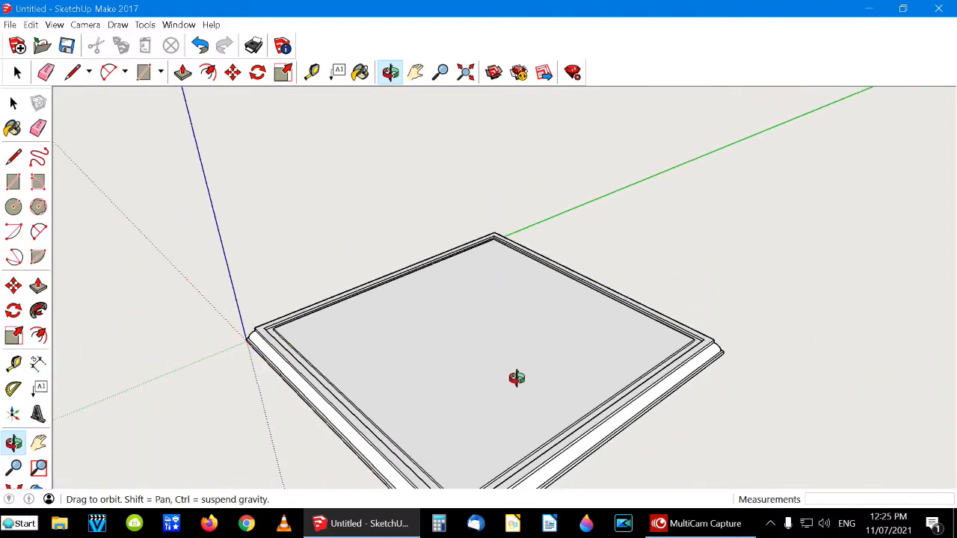
left_click_drag(538, 382, 565, 372)
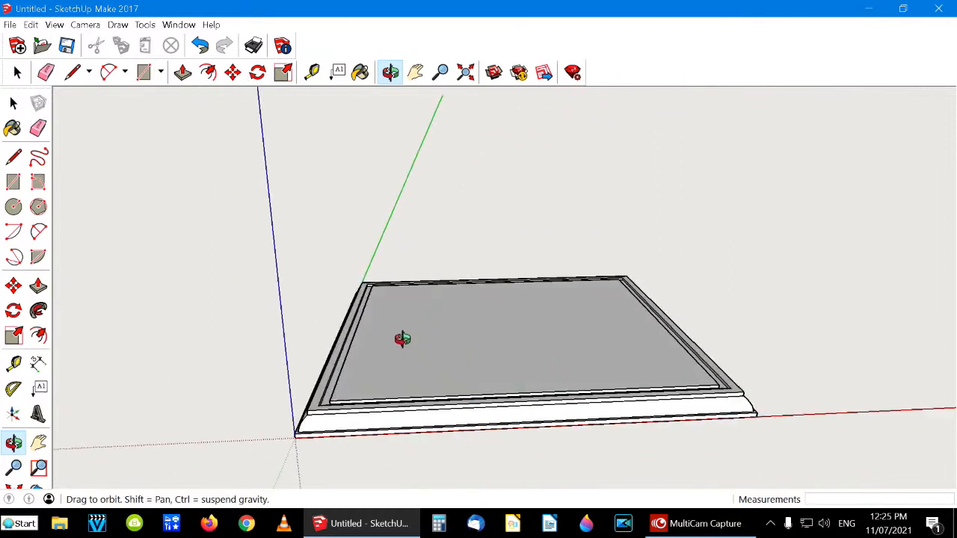
left_click_drag(455, 284, 444, 306)
scroll(444, 306, "up", 3)
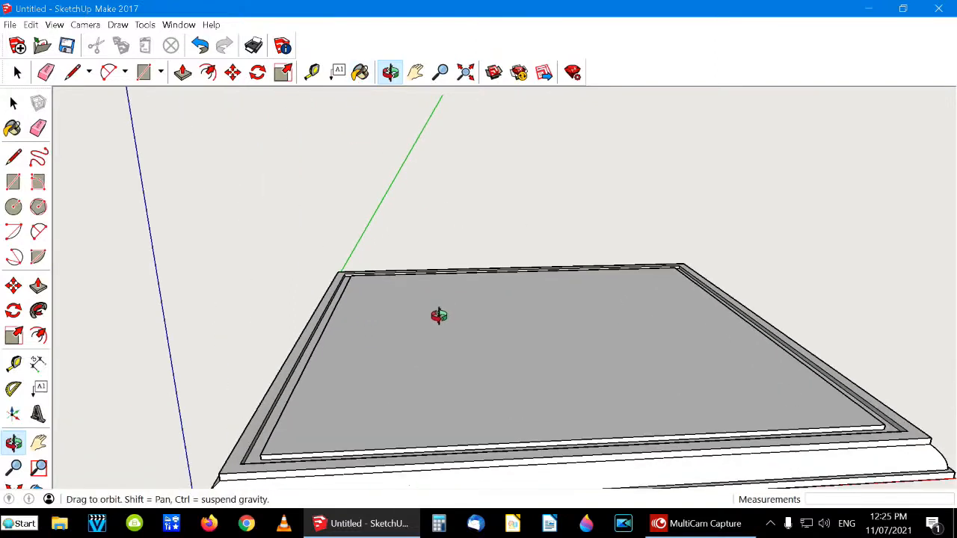
Step: Paint the front moulded edge, the top border and the centre panel of the slab with Wood Bamboo
left_click(415, 72)
mouse_move(421, 380)
left_mouse_down()
mouse_move(385, 314)
mouse_move(388, 263)
left_mouse_up()
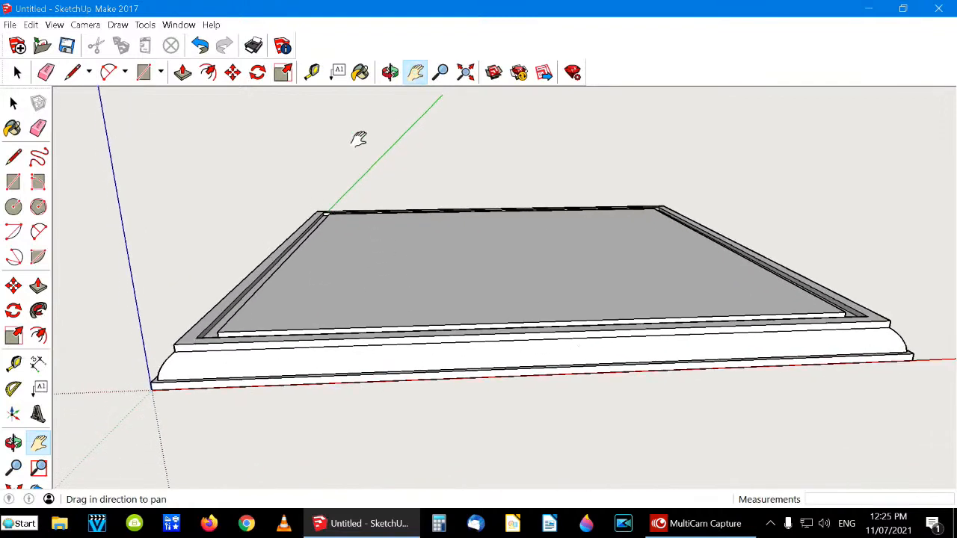
left_click(359, 75)
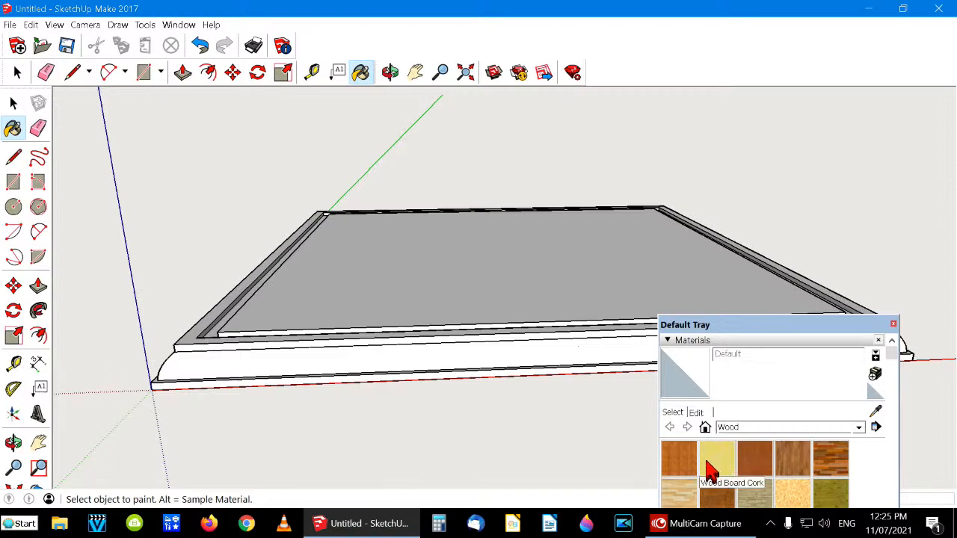
left_click(679, 458)
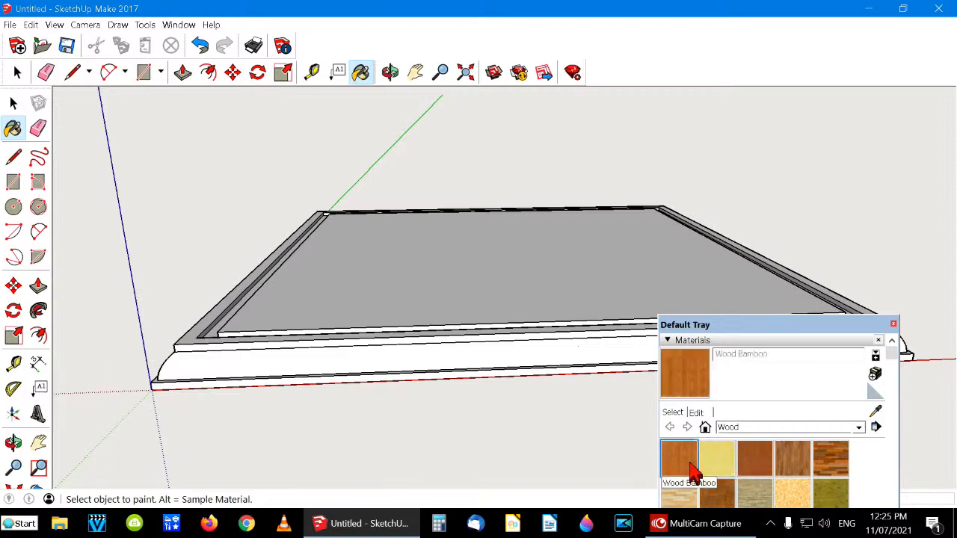
left_click(420, 366)
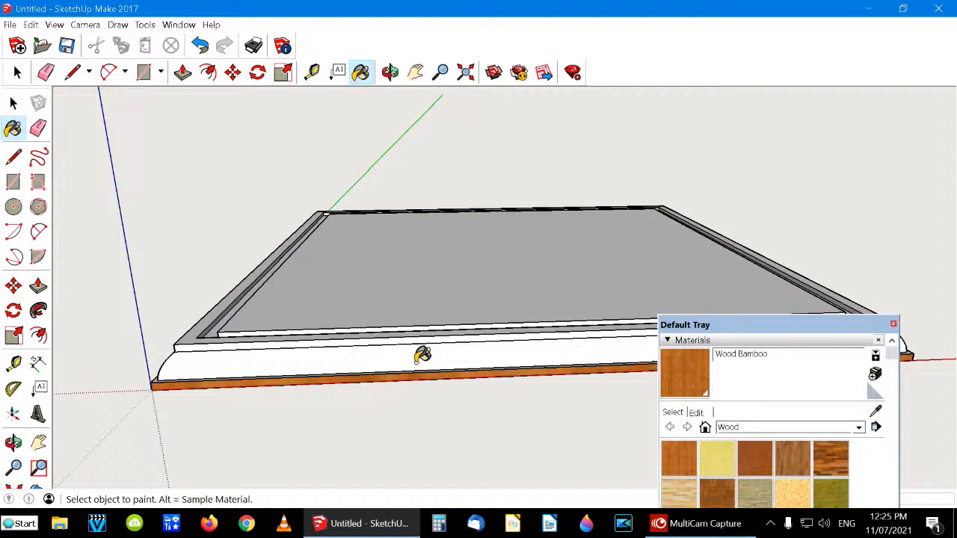
left_click(423, 348)
left_click(421, 336)
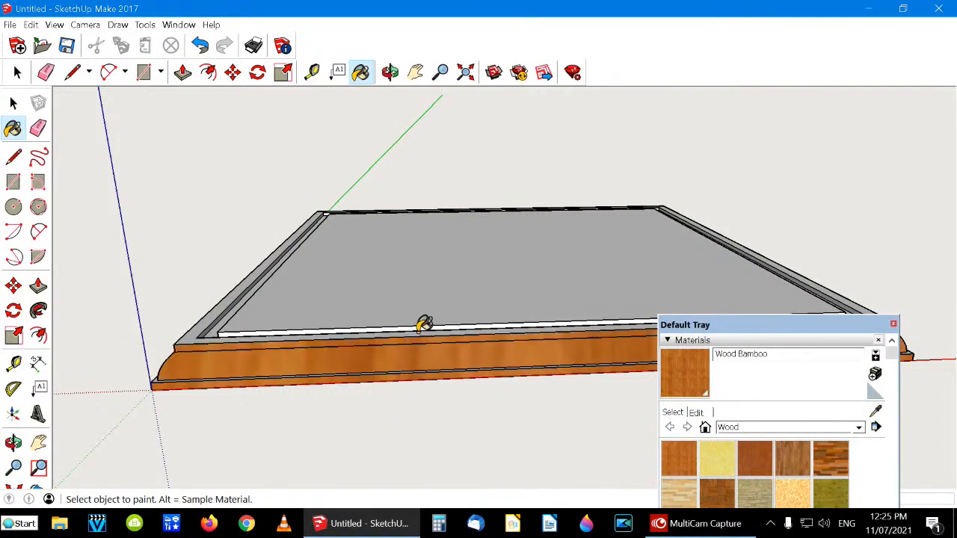
left_click(423, 327)
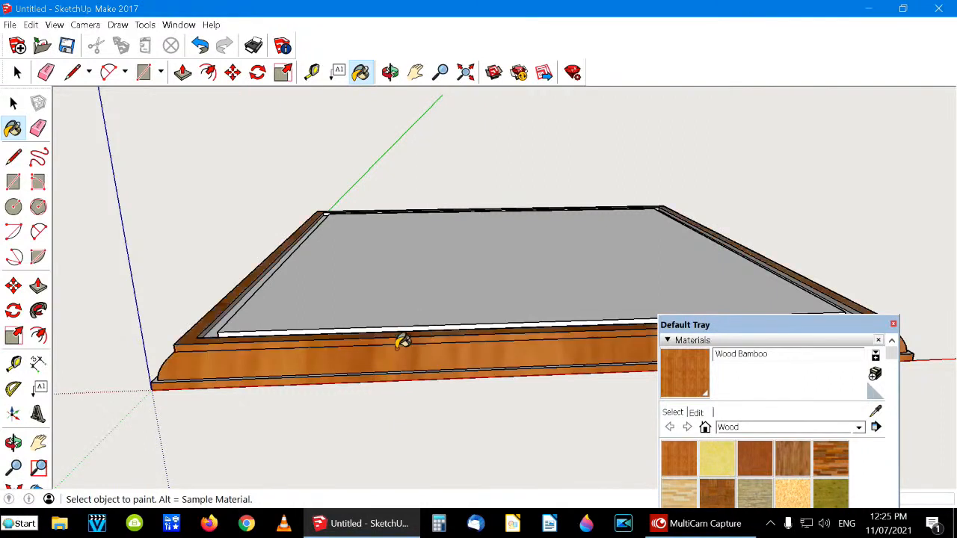
left_click(437, 250)
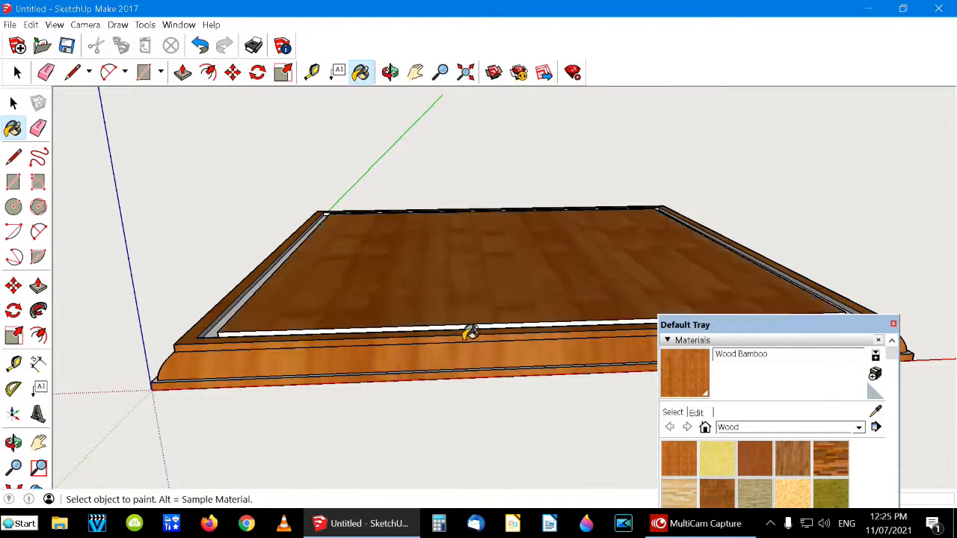
Step: Paint the upper strip, curve and lower strip of the side facing along the red axis with Wood Bamboo
left_click(390, 72)
left_click_drag(545, 342, 455, 346)
left_click_drag(638, 336, 420, 320)
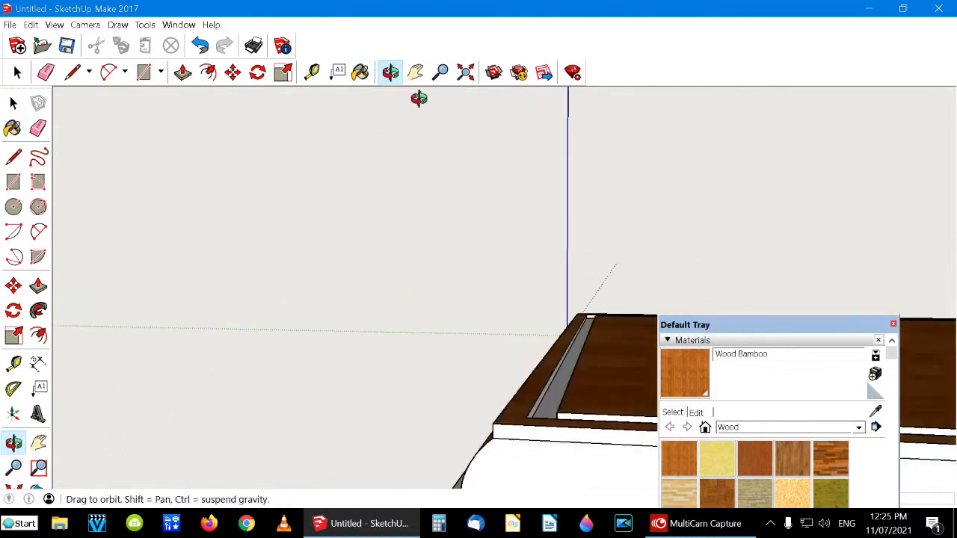
left_click(419, 75)
mouse_move(621, 343)
left_mouse_down()
mouse_move(580, 331)
mouse_move(449, 246)
left_mouse_up()
left_click(360, 76)
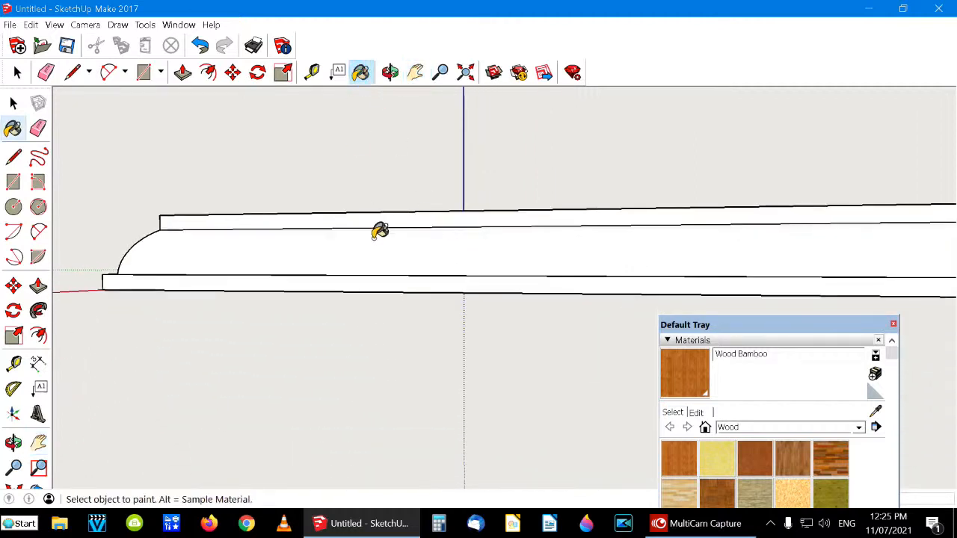
left_click(378, 221)
left_click(374, 240)
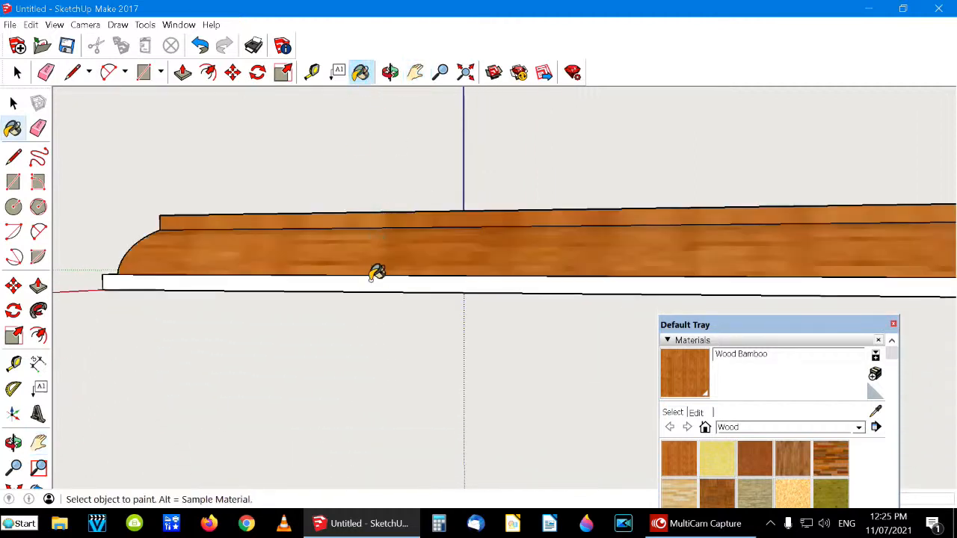
left_click(375, 282)
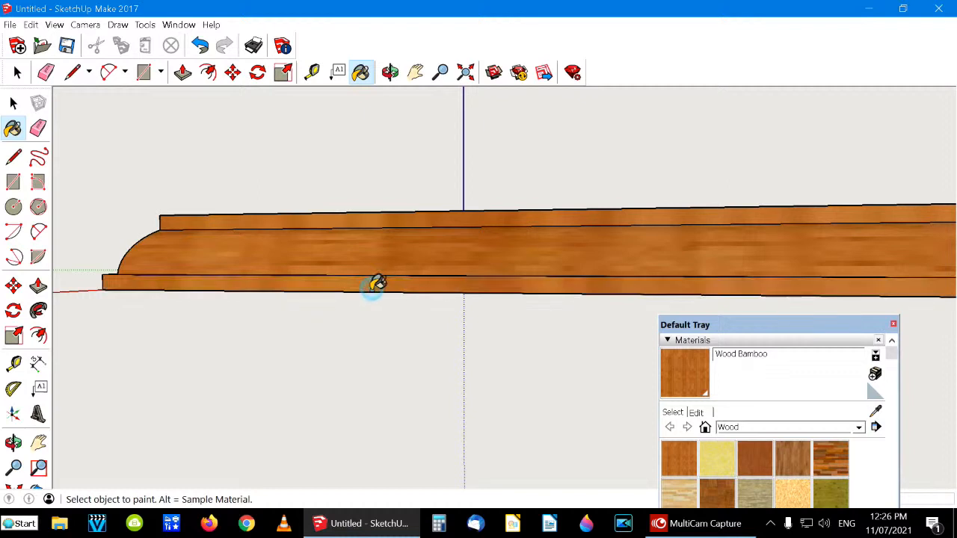
Step: Paint the narrow grey face beside the moulding at the slab's corner with Wood Bamboo
left_click(390, 72)
left_click_drag(506, 209, 428, 218)
left_click_drag(495, 227, 412, 244)
mouse_move(568, 267)
left_mouse_down()
mouse_move(532, 266)
mouse_move(563, 276)
left_mouse_up()
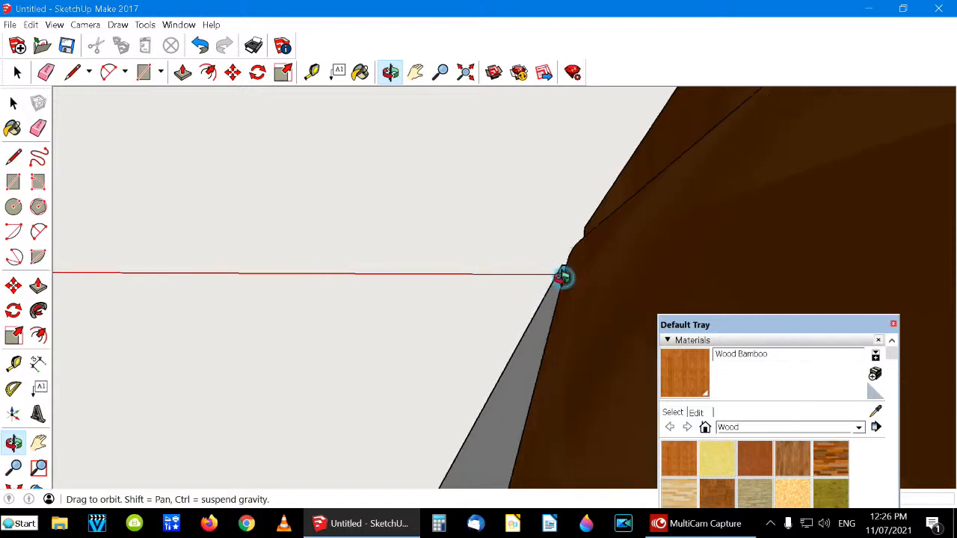
left_click(361, 77)
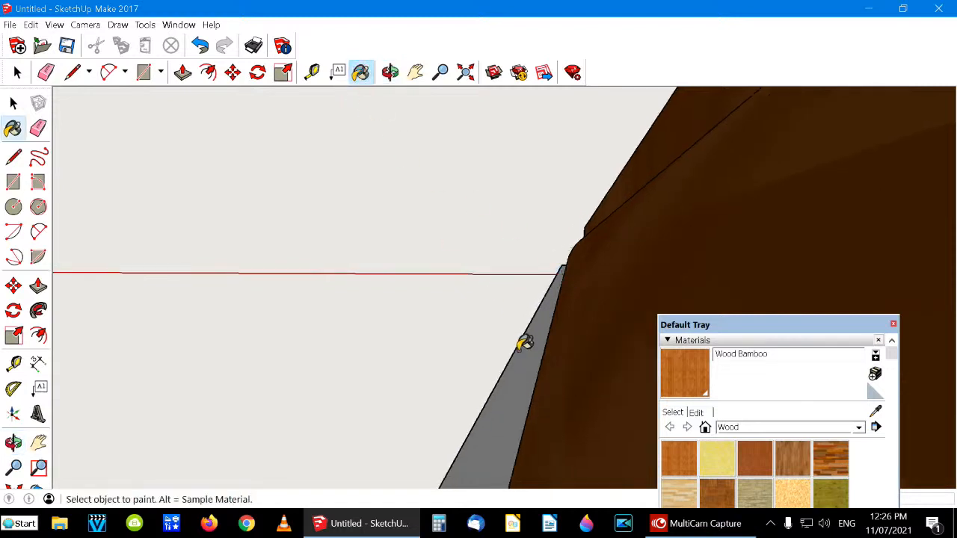
left_click(528, 365)
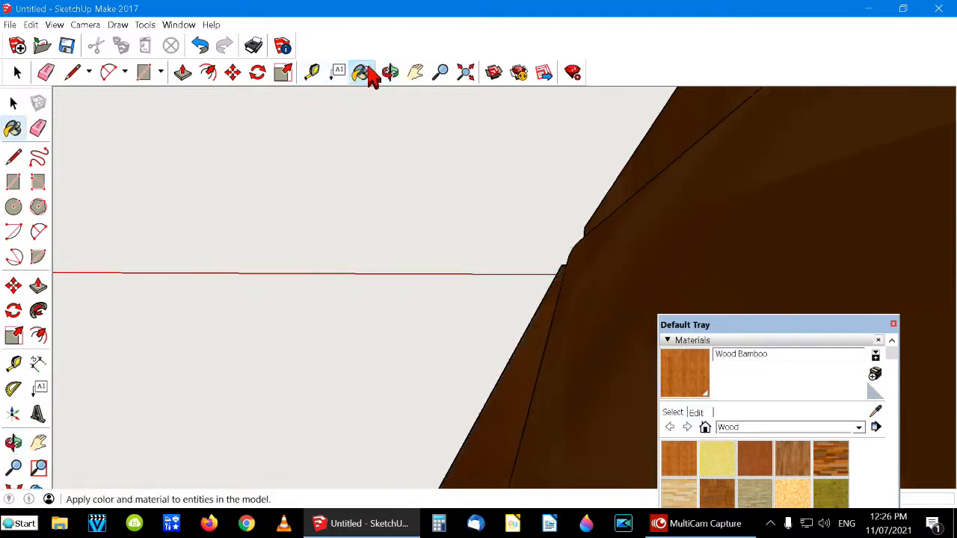
Step: Paint the upper strip, curve and lower strip of the slab's back side with Wood Bamboo
left_click_drag(642, 228, 516, 212)
left_click(465, 72)
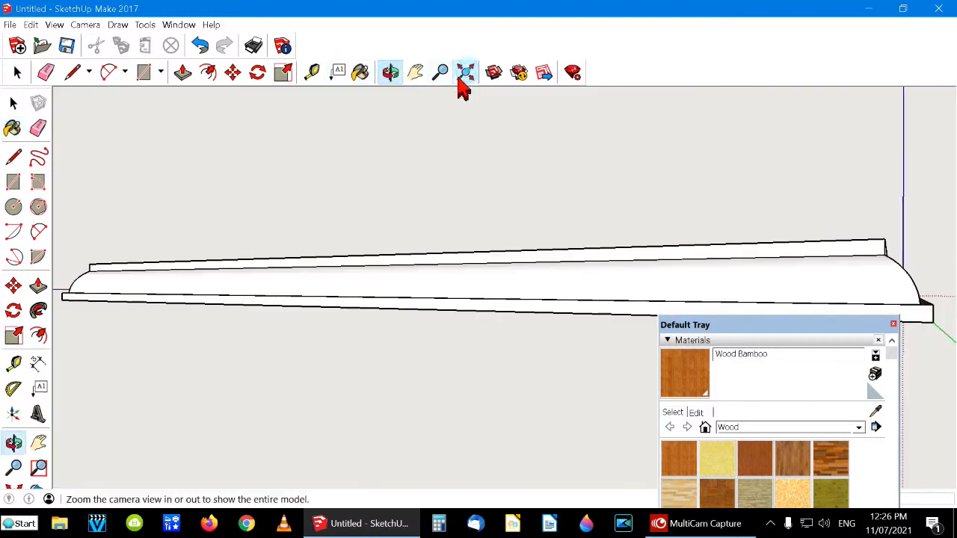
left_click(360, 73)
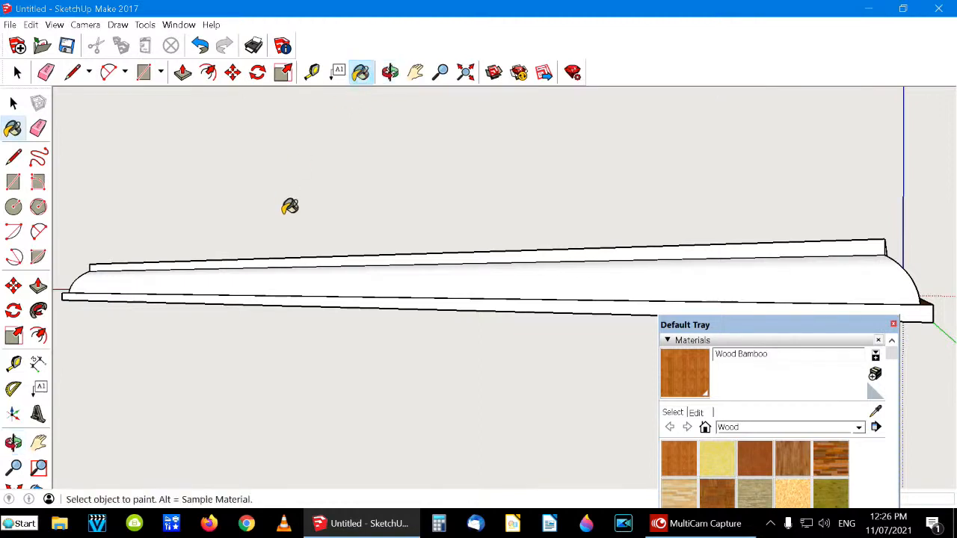
left_click(289, 261)
left_click(282, 287)
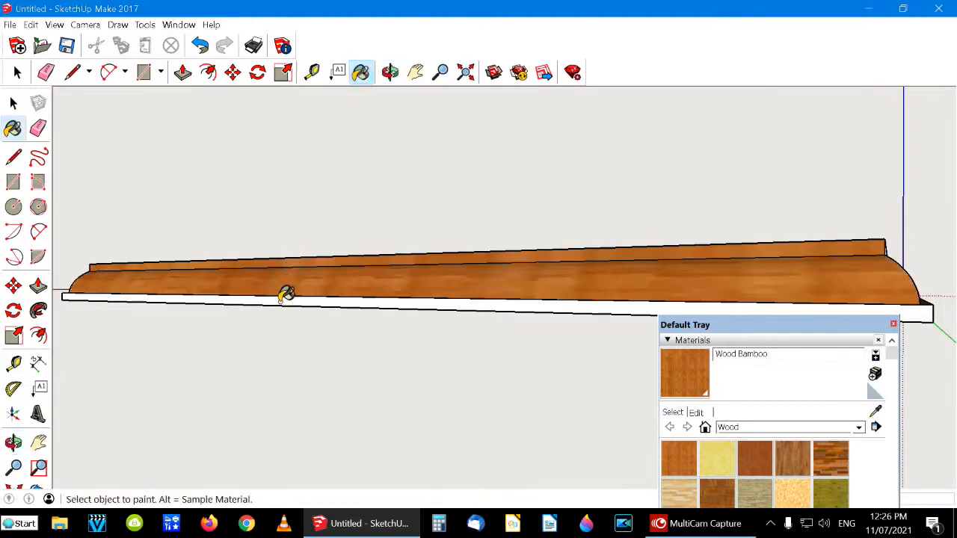
left_click(283, 297)
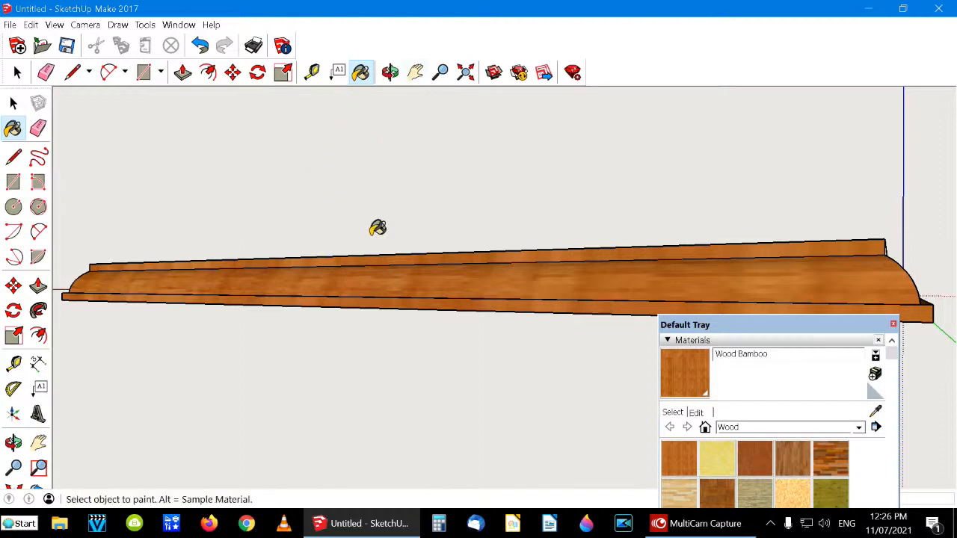
Step: Paint all three moulding faces of the remaining white side along the green axis with Wood Bamboo
scroll(377, 228, "up", 2)
scroll(417, 249, "down", 5)
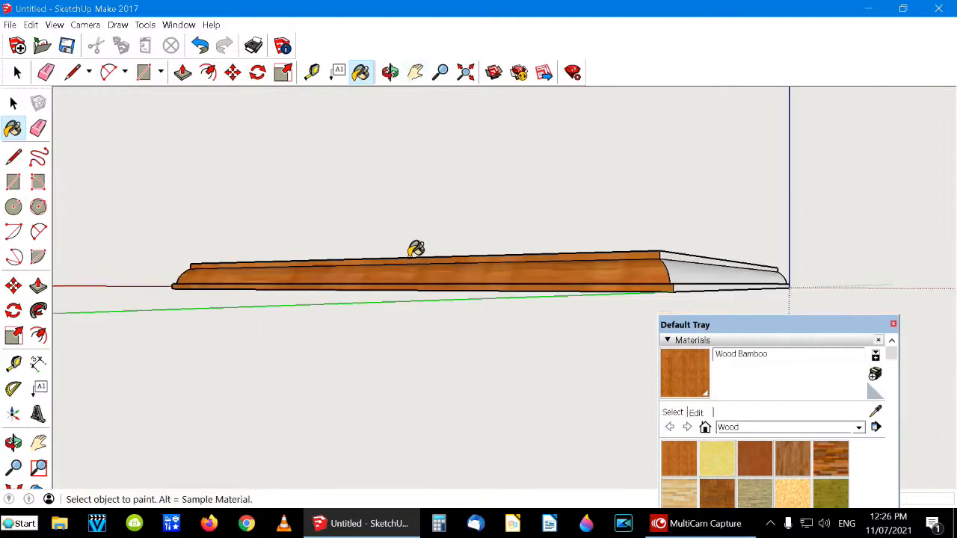
left_click(390, 72)
mouse_move(486, 258)
left_mouse_down()
mouse_move(500, 247)
mouse_move(487, 241)
mouse_move(476, 260)
left_mouse_up()
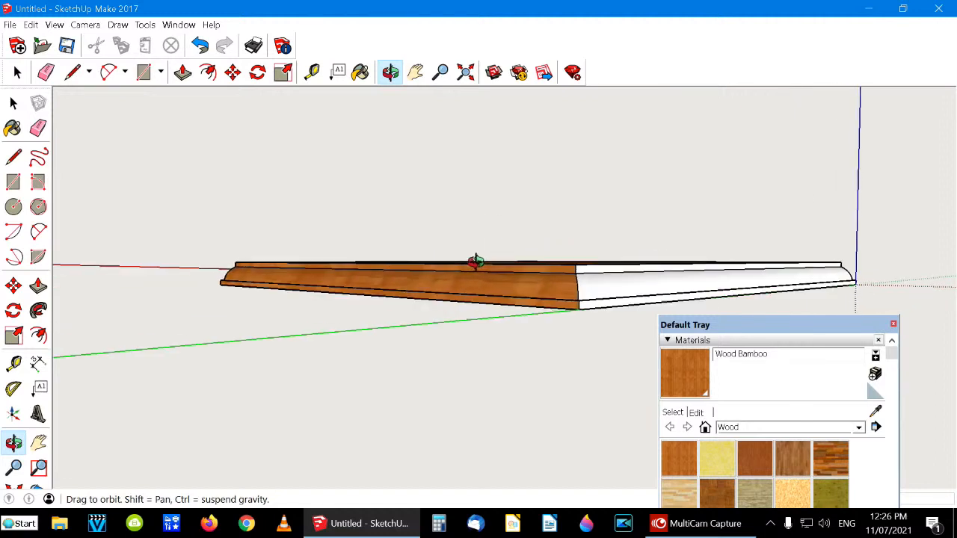
left_click(360, 72)
left_click(629, 296)
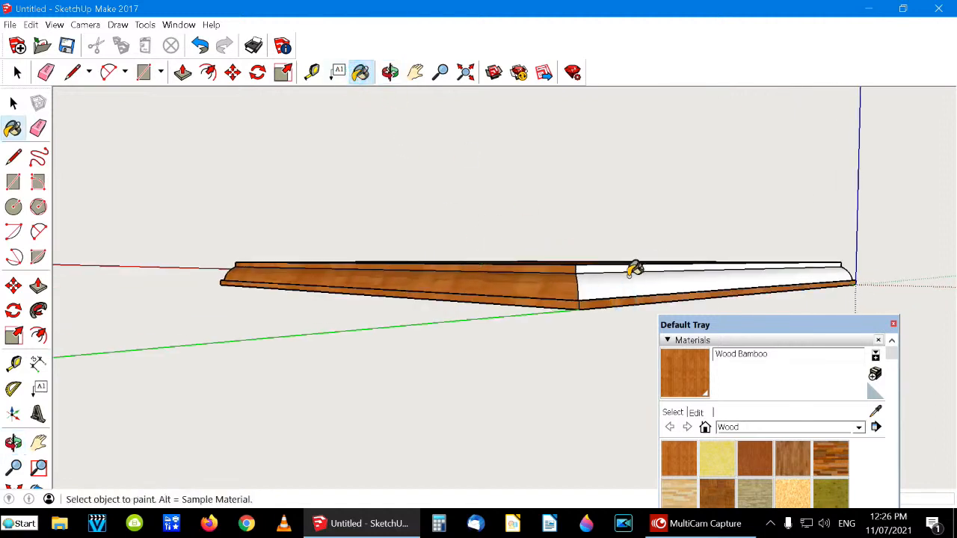
left_click(631, 273)
left_click(631, 269)
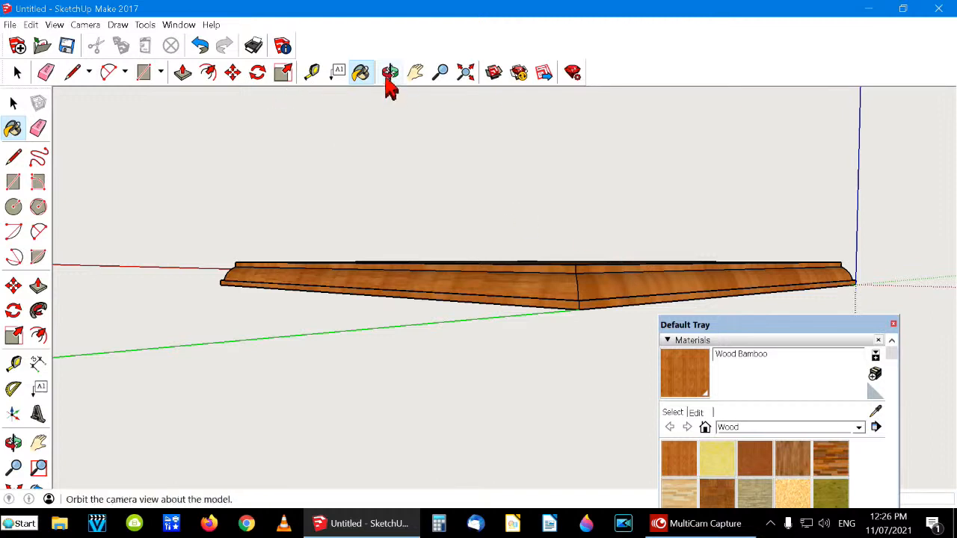
Step: Paint the grey underside of the slab with Wood Bamboo
left_click(389, 71)
left_click_drag(571, 271, 590, 212)
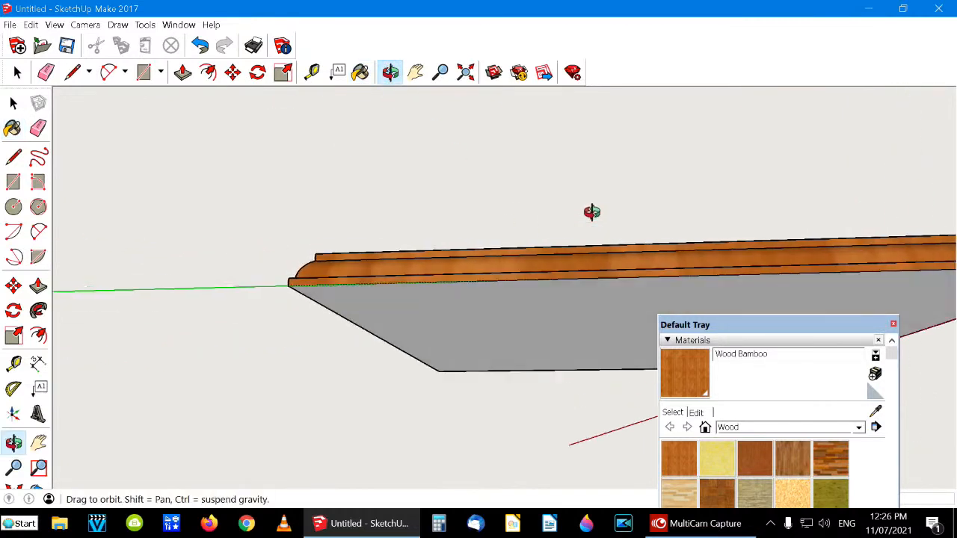
left_click(361, 72)
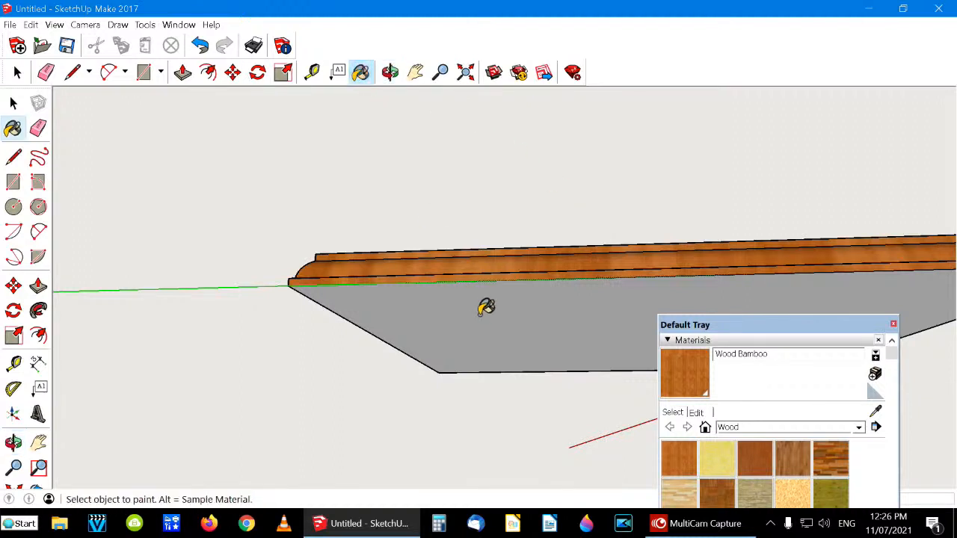
left_click(482, 307)
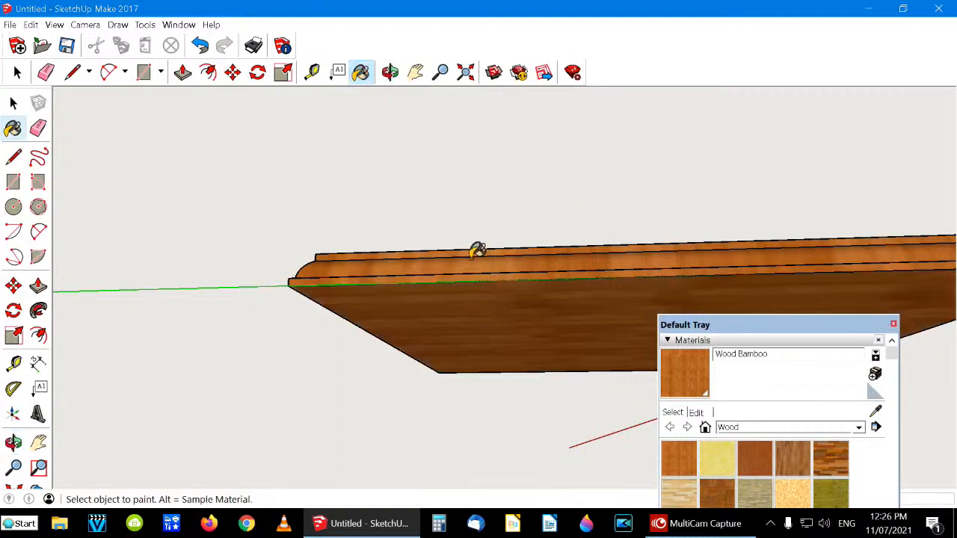
Step: Paint the groove's floor, its outer wall along the green axis and its inner wall along the red axis with Wood Bamboo
left_click(390, 73)
left_click_drag(567, 266, 507, 181)
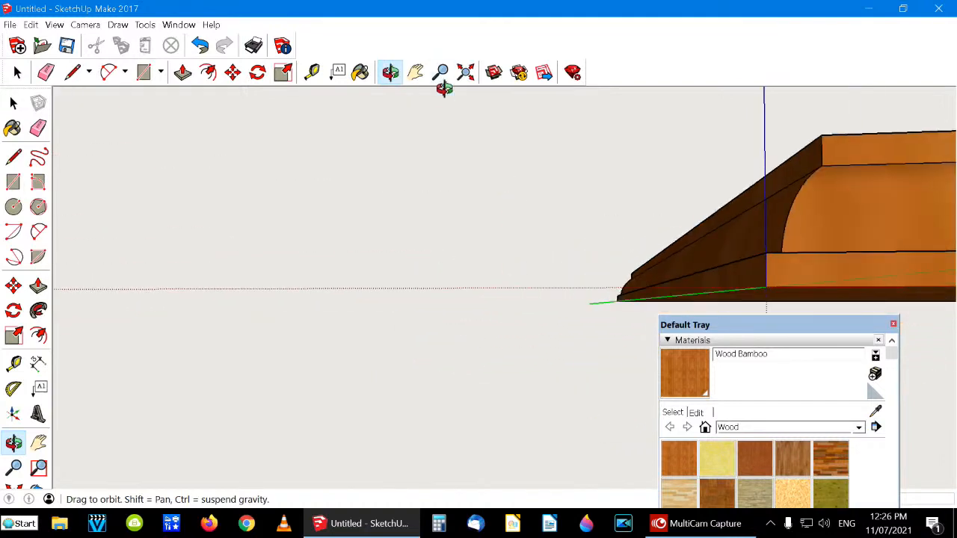
left_click(416, 73)
left_click_drag(819, 258, 297, 277)
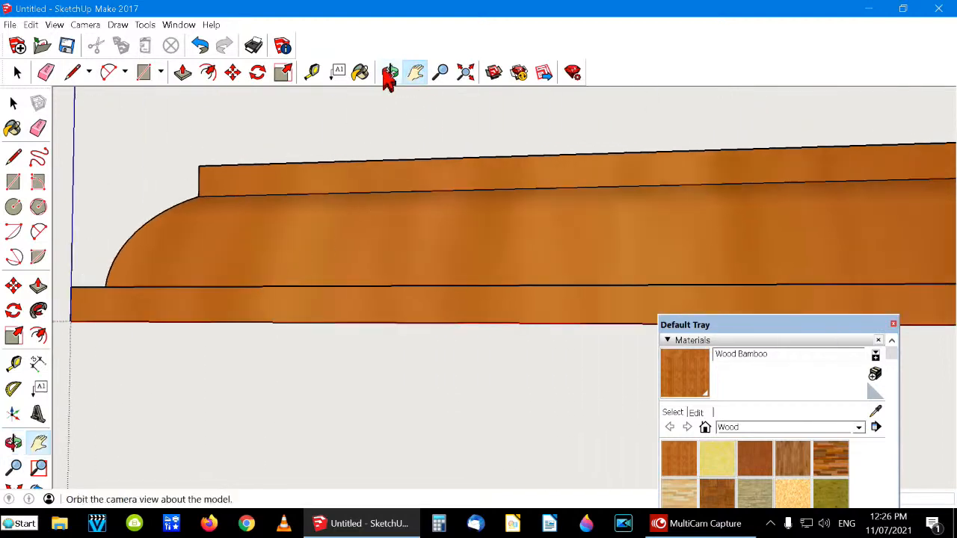
left_click_drag(457, 369, 414, 378)
scroll(388, 367, "down", 2)
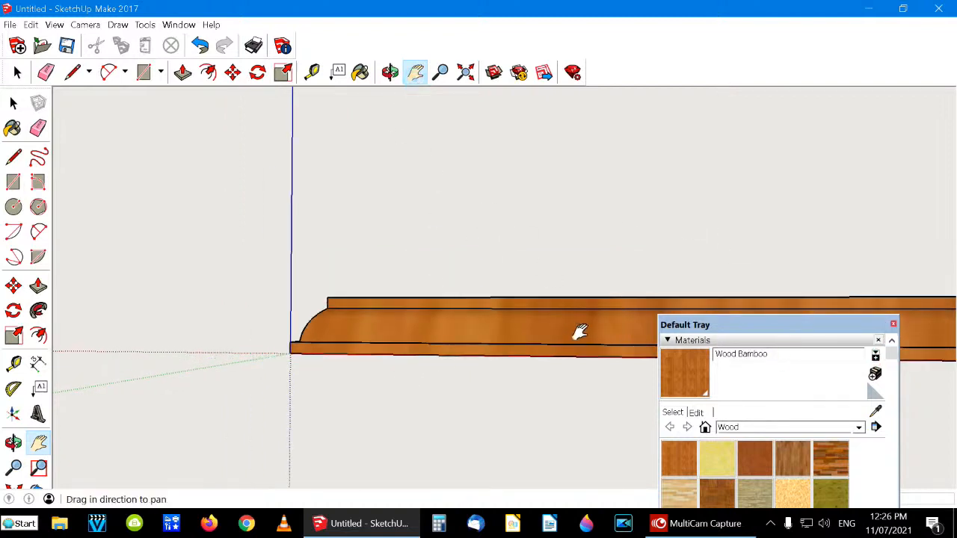
left_click_drag(576, 331, 560, 265)
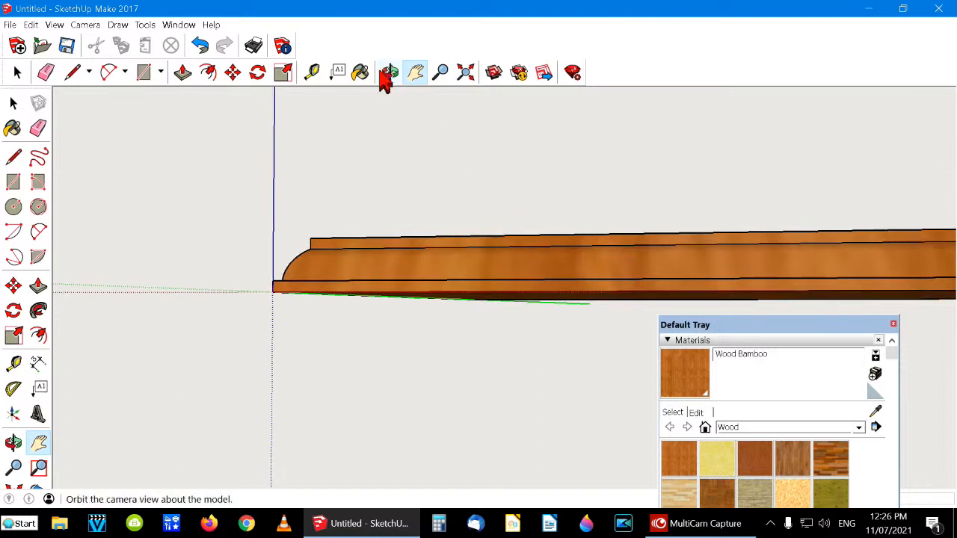
left_click(388, 75)
left_click_drag(630, 221, 546, 400)
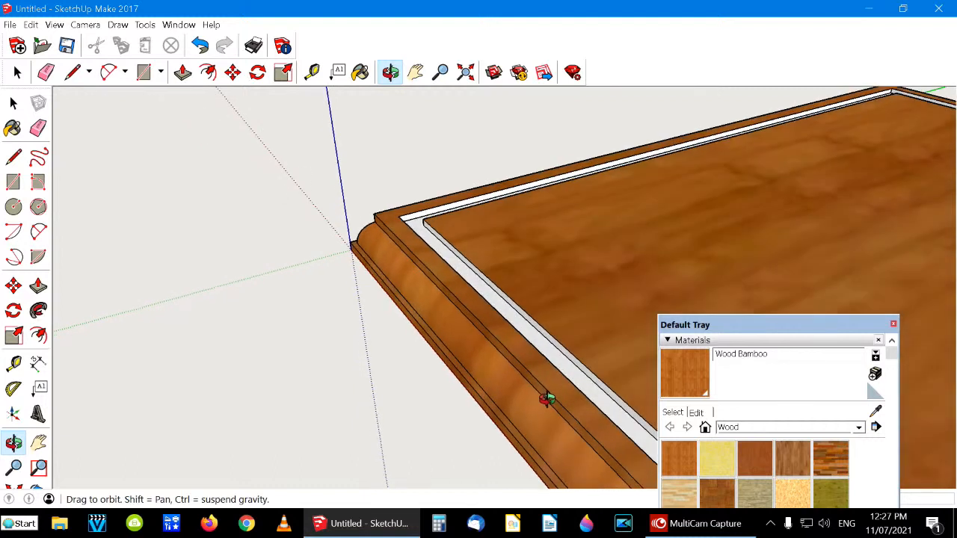
left_click(360, 73)
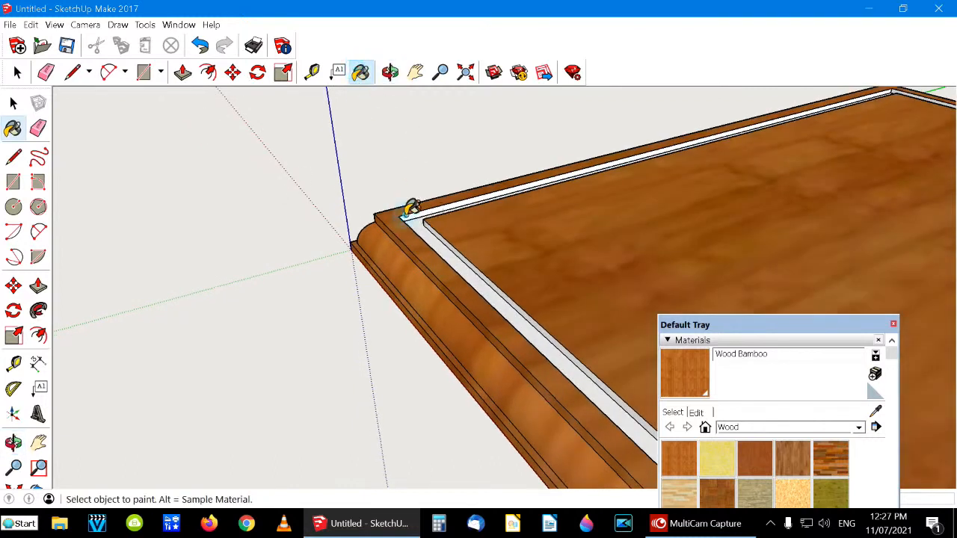
left_click(408, 213)
left_click(417, 223)
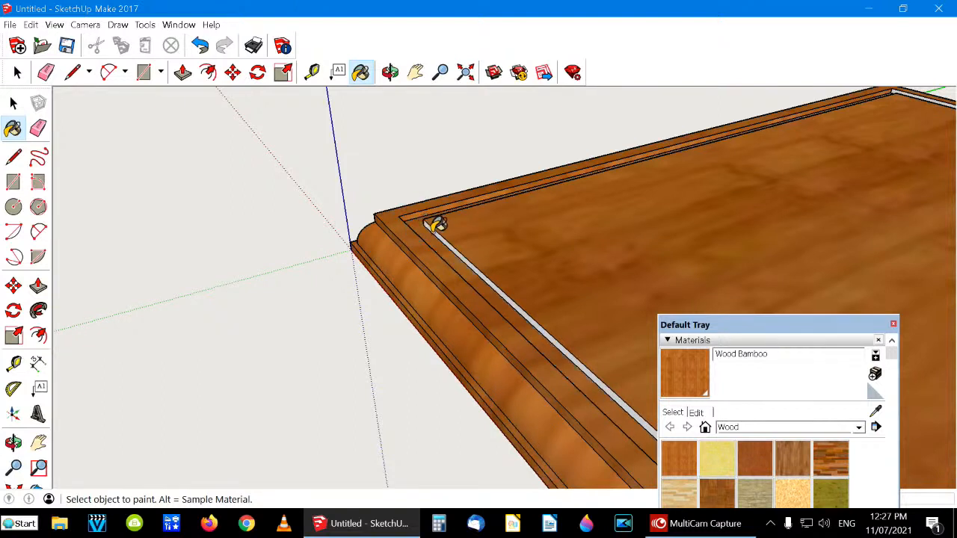
left_click(439, 230)
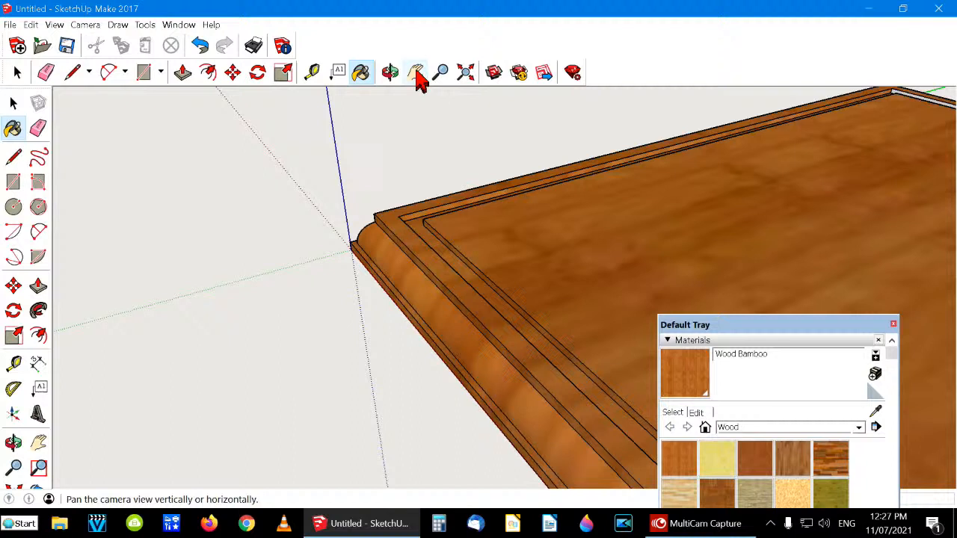
Step: Paint the grey outer groove wall on the side along the red axis with Wood Bamboo
left_click(390, 74)
left_click_drag(508, 231, 350, 227)
left_click_drag(406, 250, 353, 236)
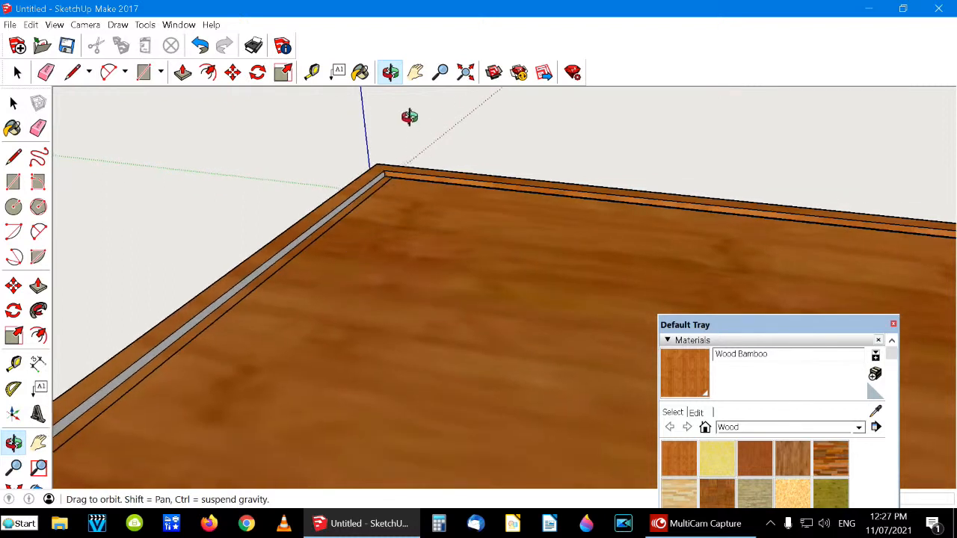
left_click(359, 71)
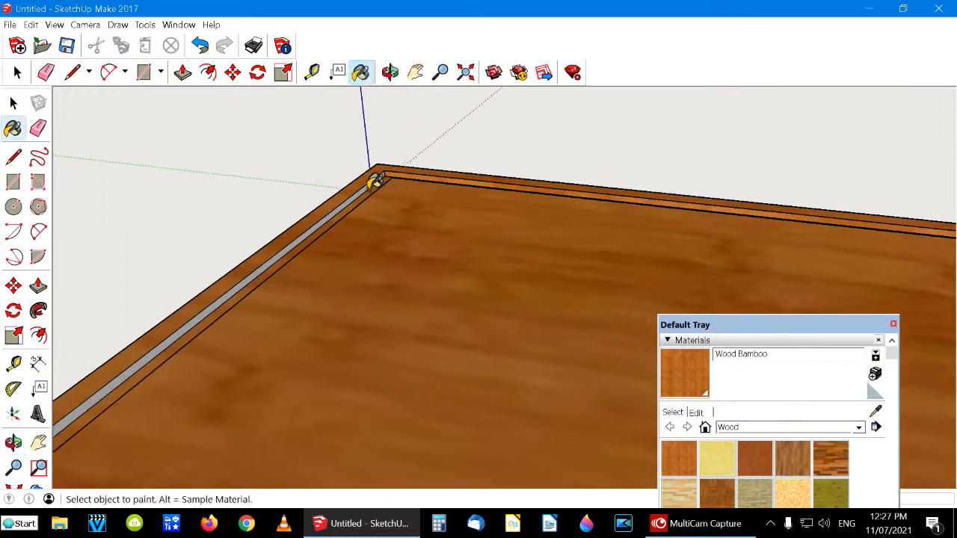
left_click(366, 184)
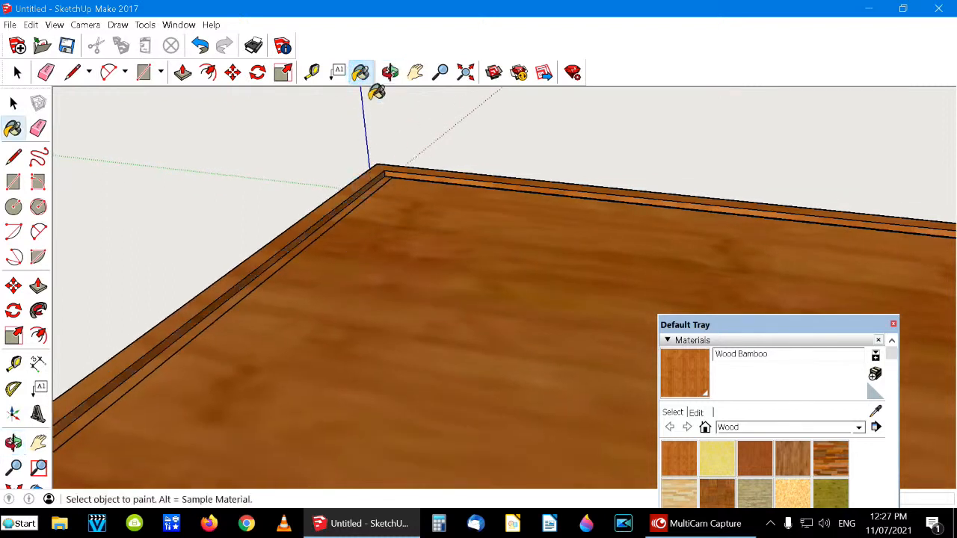
Step: Paint the white inner groove wall on the side along the green axis with Wood Bamboo
left_click(389, 72)
left_click_drag(591, 293, 356, 251)
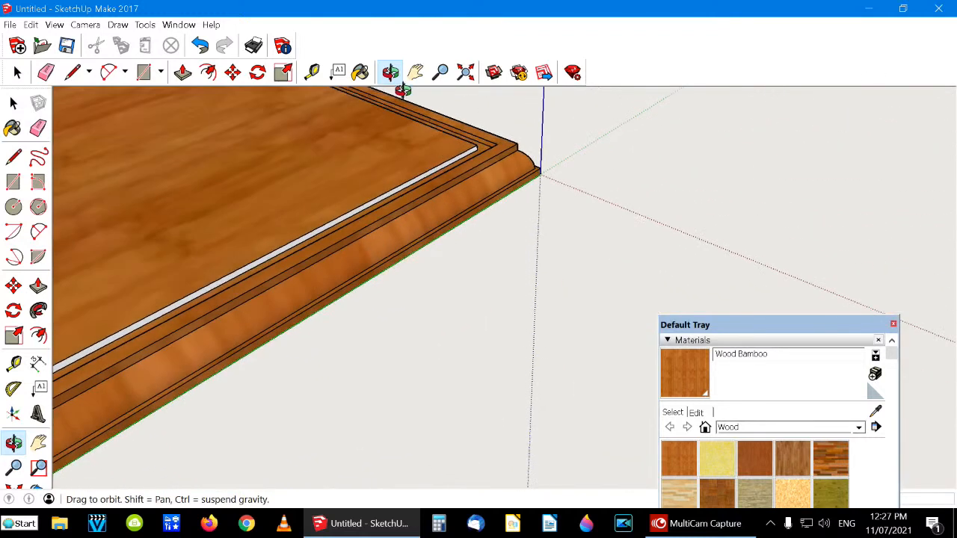
left_click(359, 72)
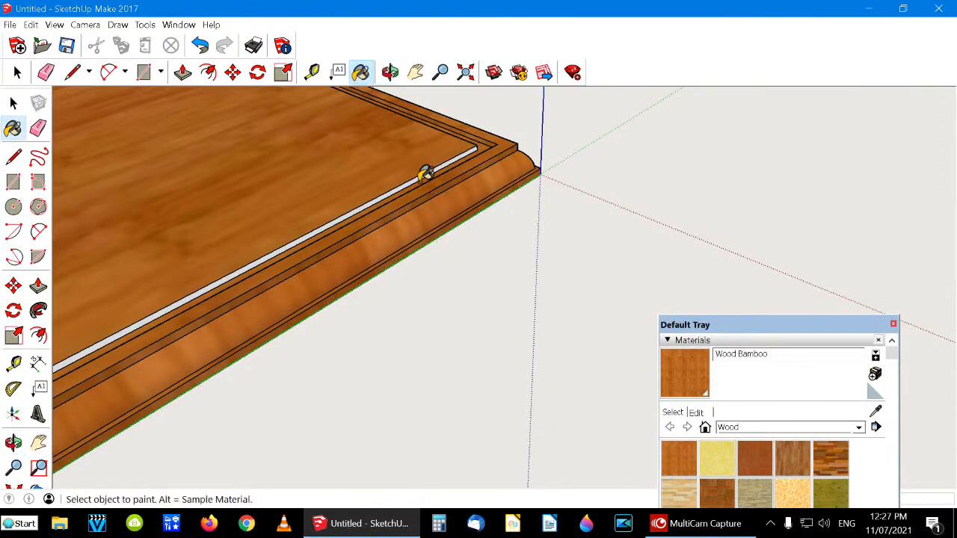
left_click(419, 176)
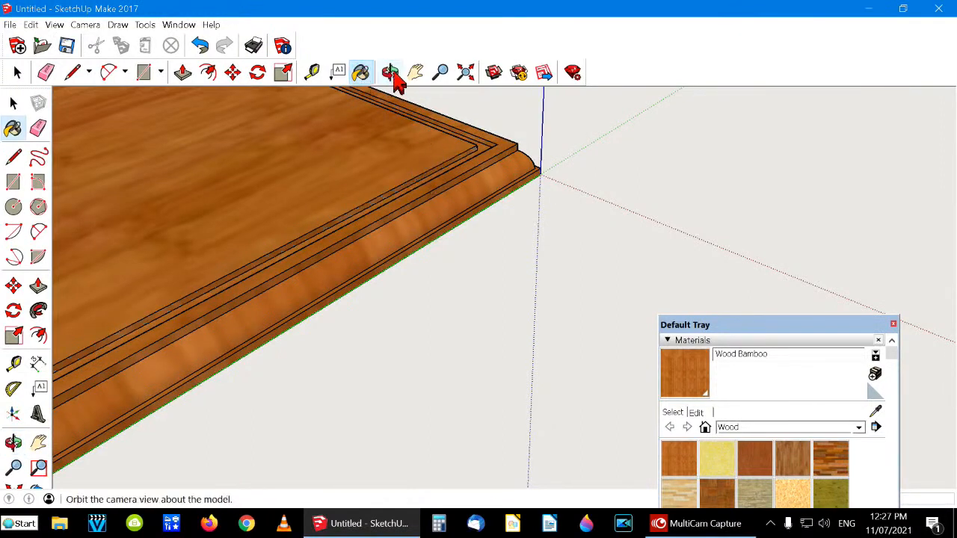
Step: Paint the white outer groove wall on the side opposite the green axis with Wood Bamboo
left_click(391, 75)
left_click(416, 72)
left_click_drag(241, 145, 559, 279)
left_click_drag(333, 139, 485, 235)
left_click(359, 73)
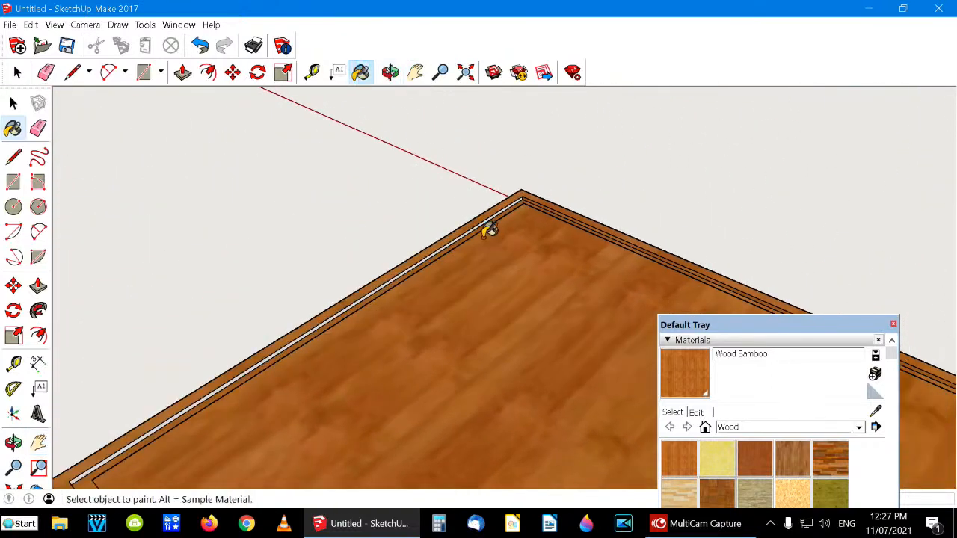
left_click(487, 217)
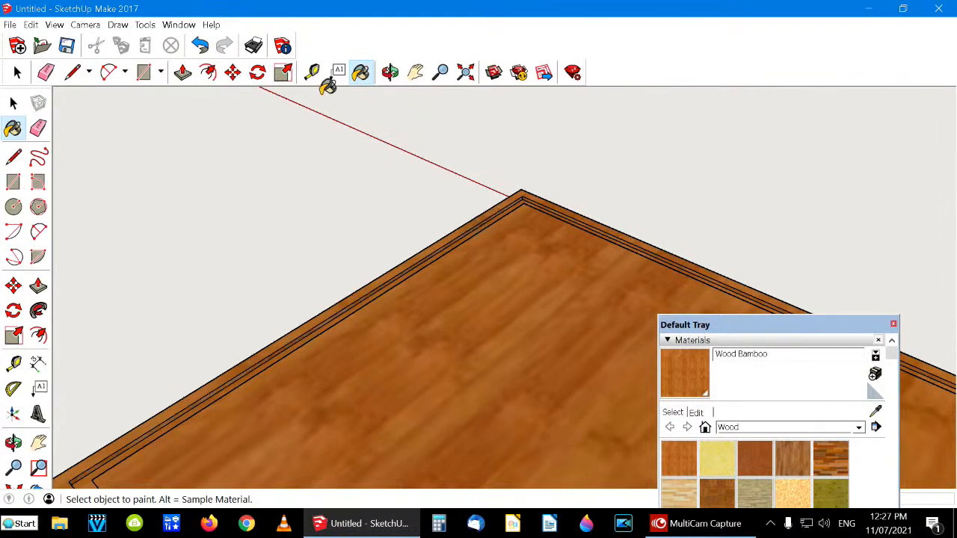
Step: Paint the white inner groove wall on the side opposite the red axis with Wood Bamboo
left_click(392, 75)
left_click_drag(498, 267, 453, 264)
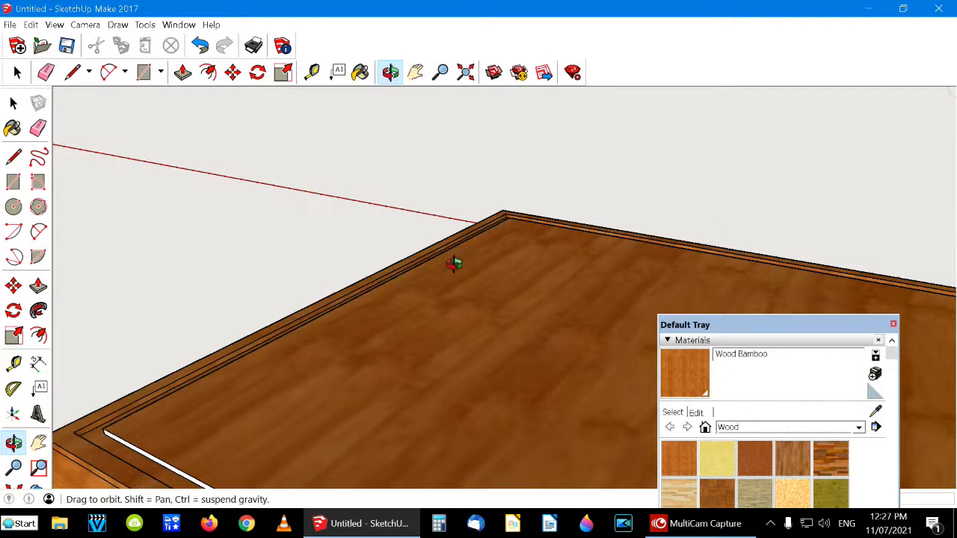
left_click_drag(233, 353, 336, 323)
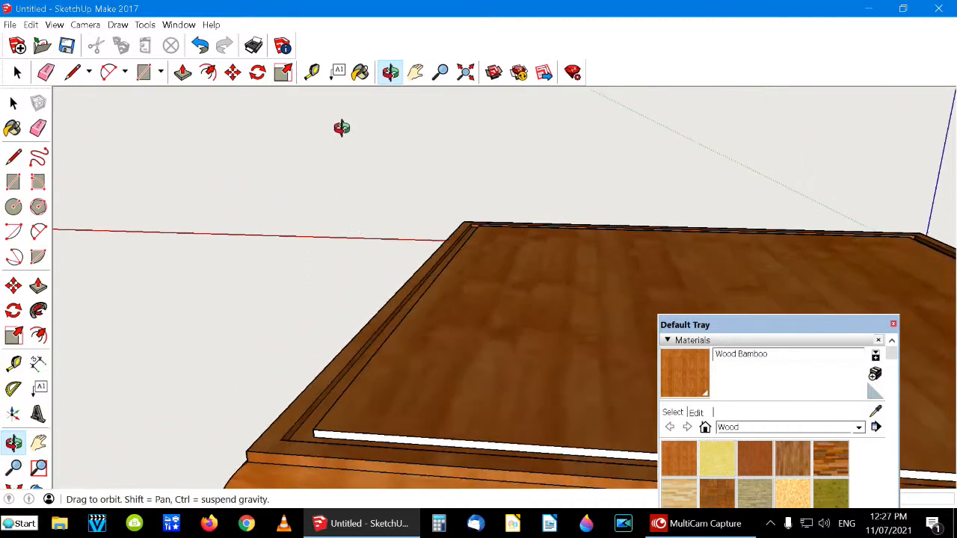
left_click(359, 73)
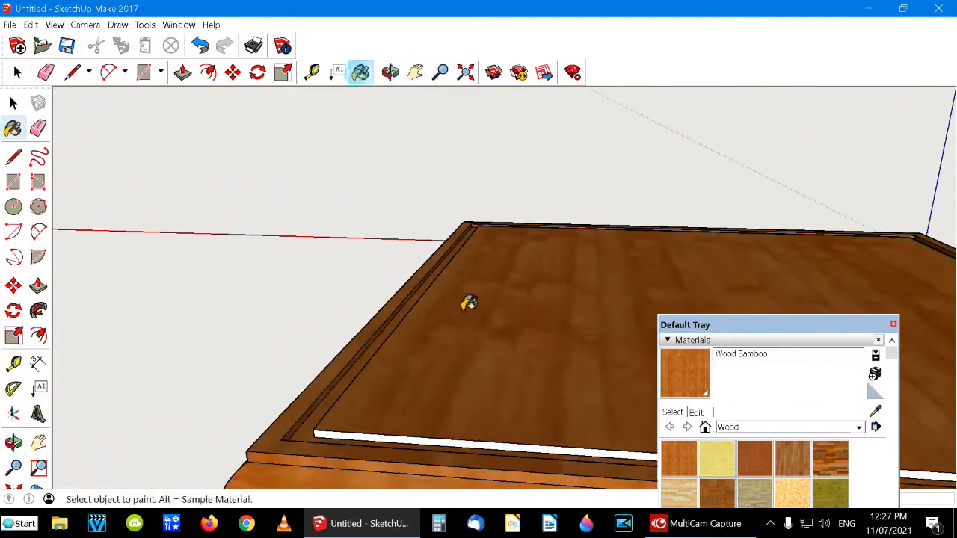
left_click(469, 439)
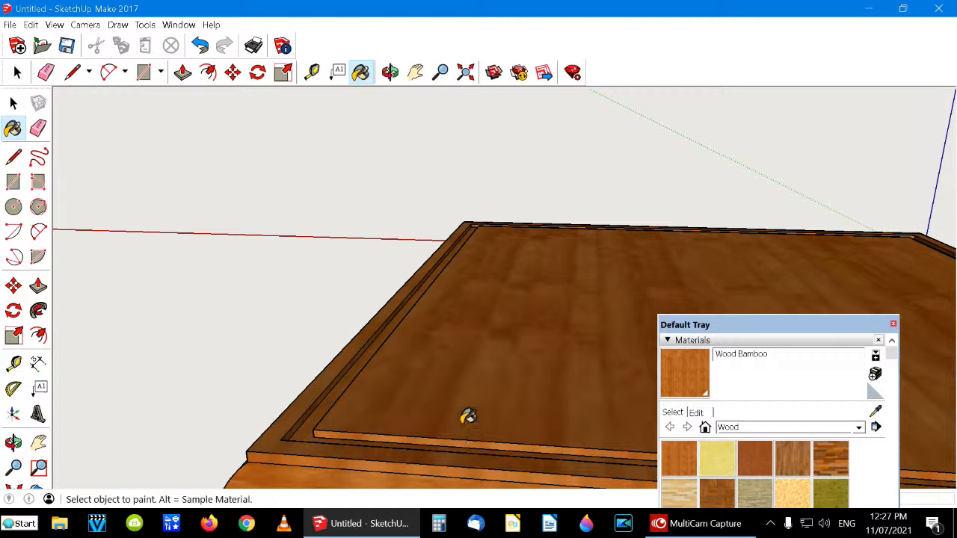
Step: Examine the painted top, moulding and groove from several sides for missed faces, and close the Default Tray
left_click(390, 73)
left_click_drag(448, 259, 470, 313)
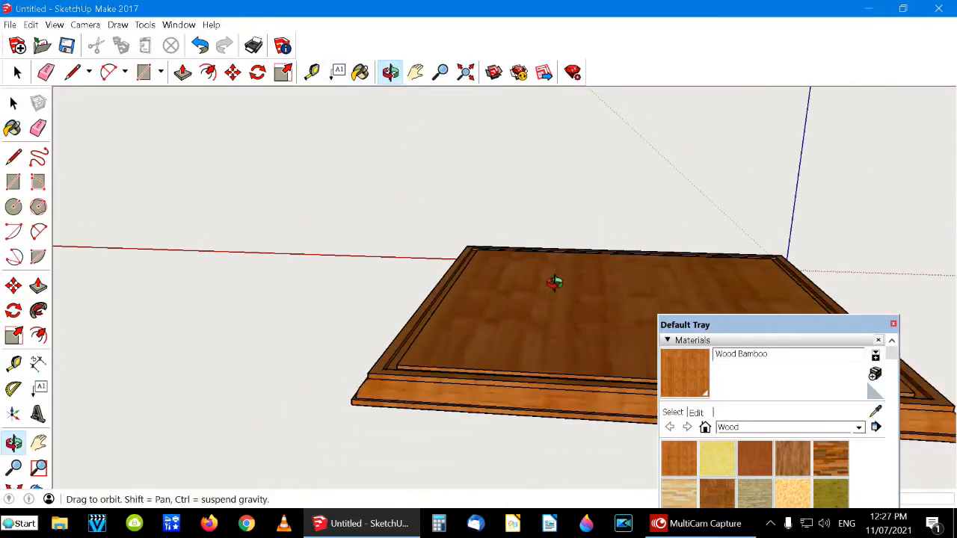
left_click(416, 72)
left_click_drag(553, 239, 386, 200)
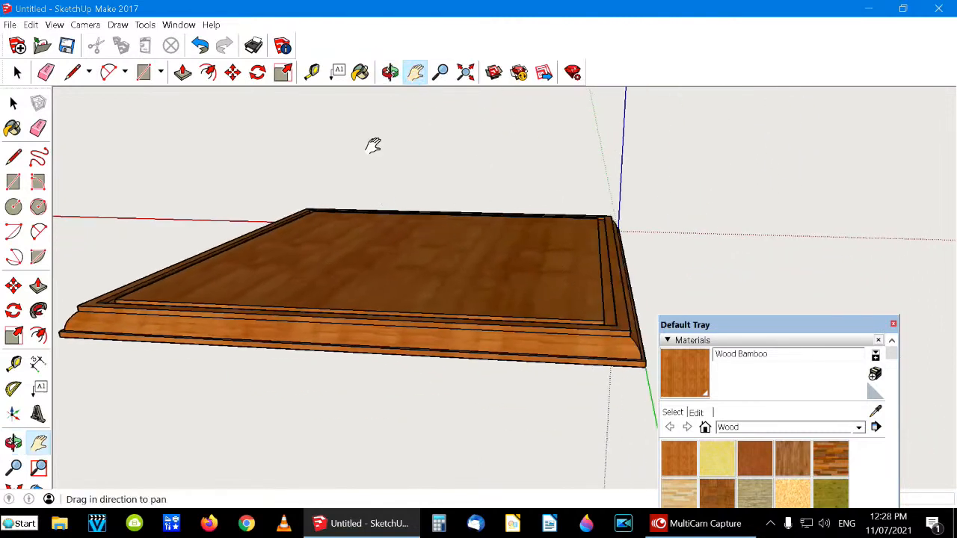
left_click(390, 72)
left_click_drag(619, 305, 499, 326)
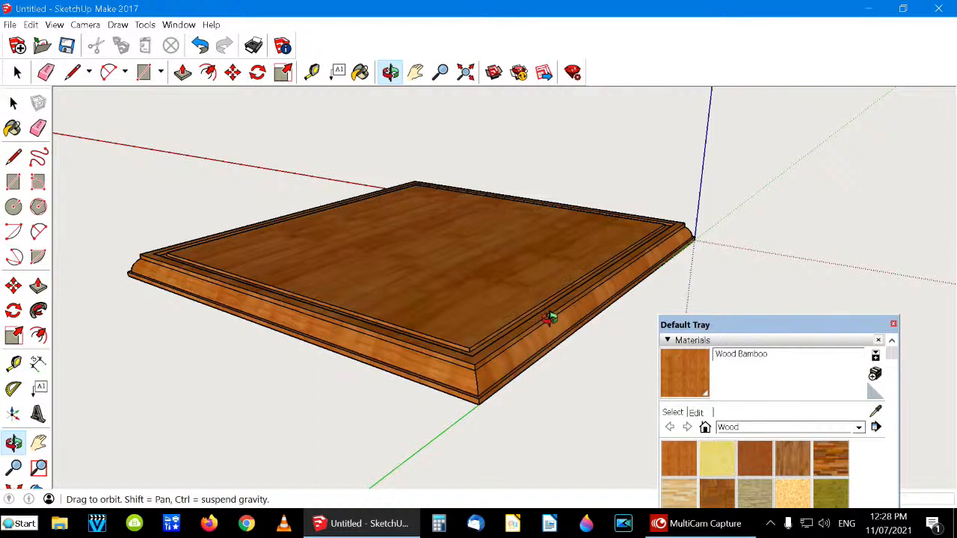
left_click_drag(538, 350, 419, 293)
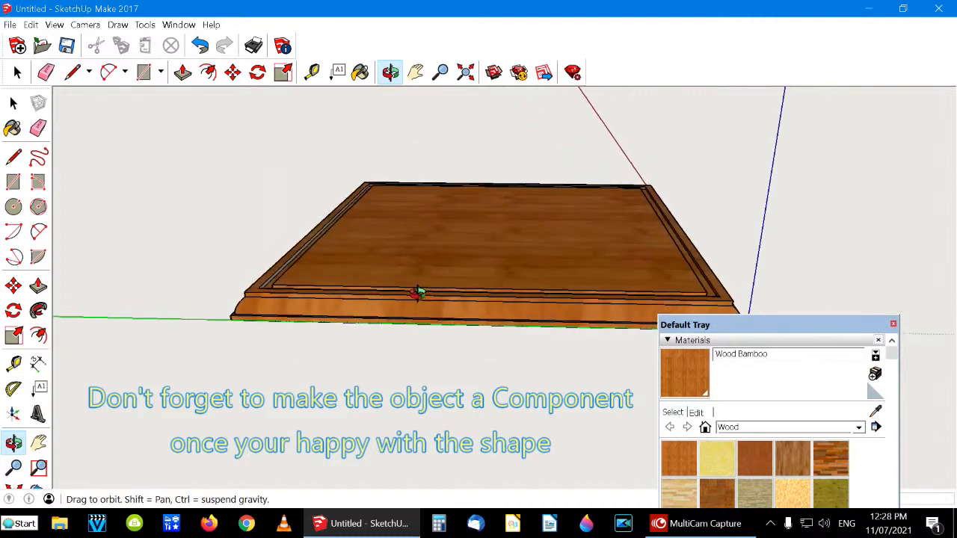
left_click(892, 326)
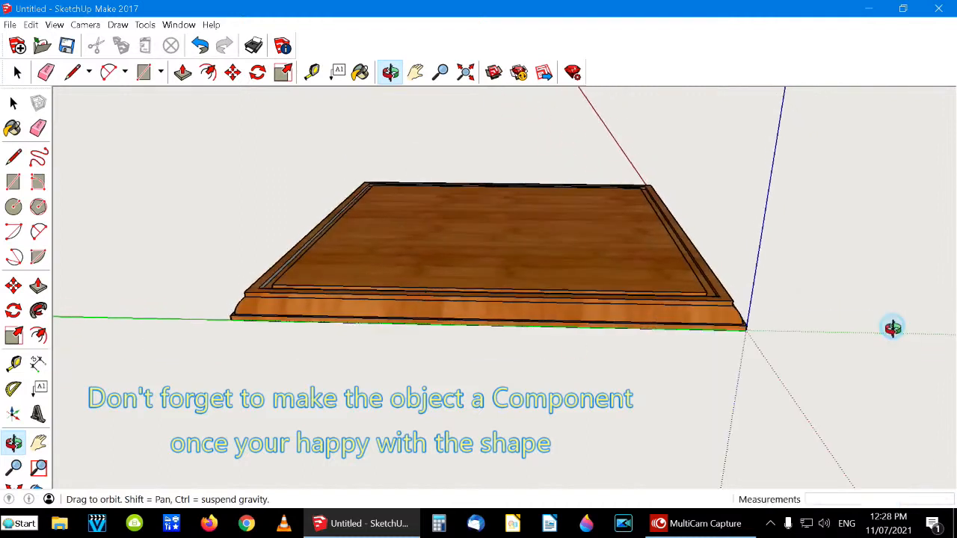
Step: Paint the remaining grey outer groove wall on the side opposite the red axis with Wood Bamboo
left_click_drag(511, 269, 516, 289)
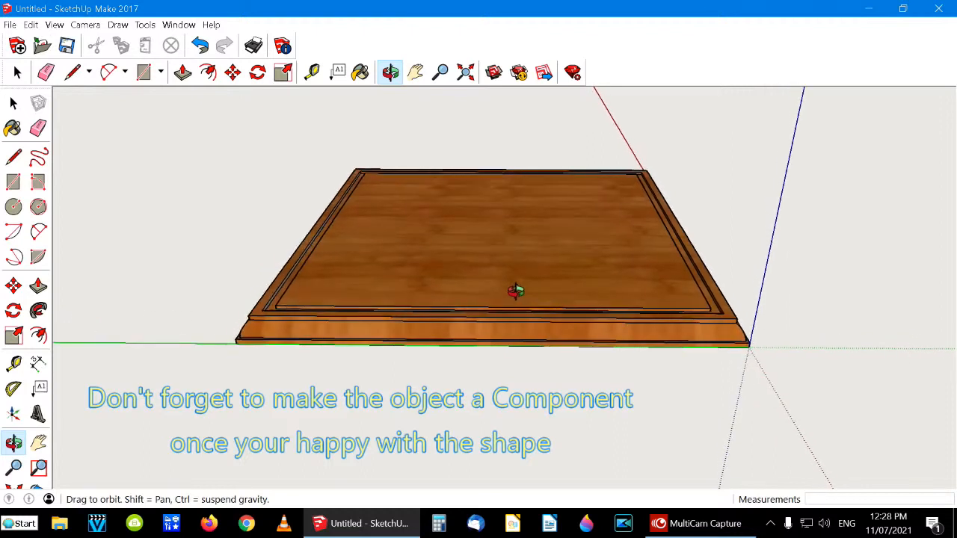
left_click(416, 75)
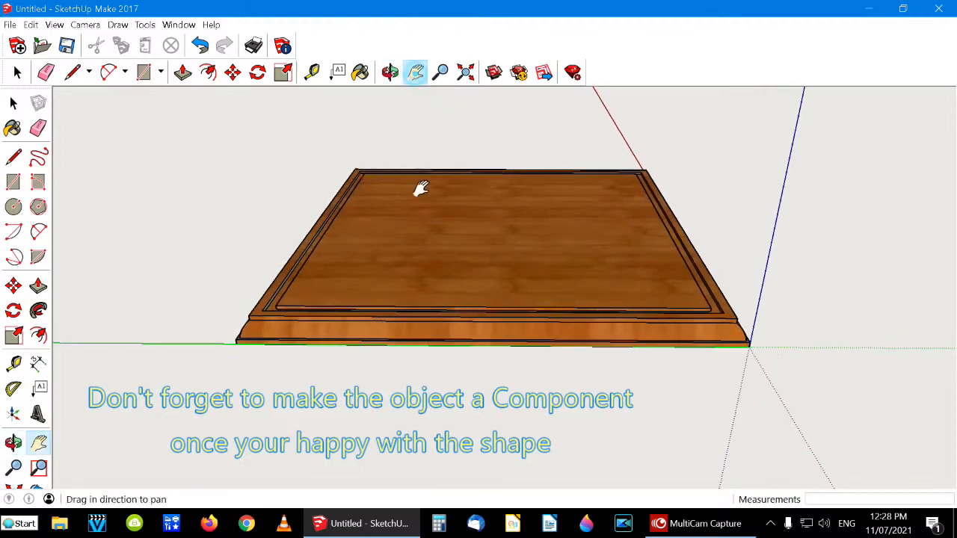
left_click(390, 74)
left_click_drag(452, 252, 401, 335)
scroll(384, 366, "up", 5)
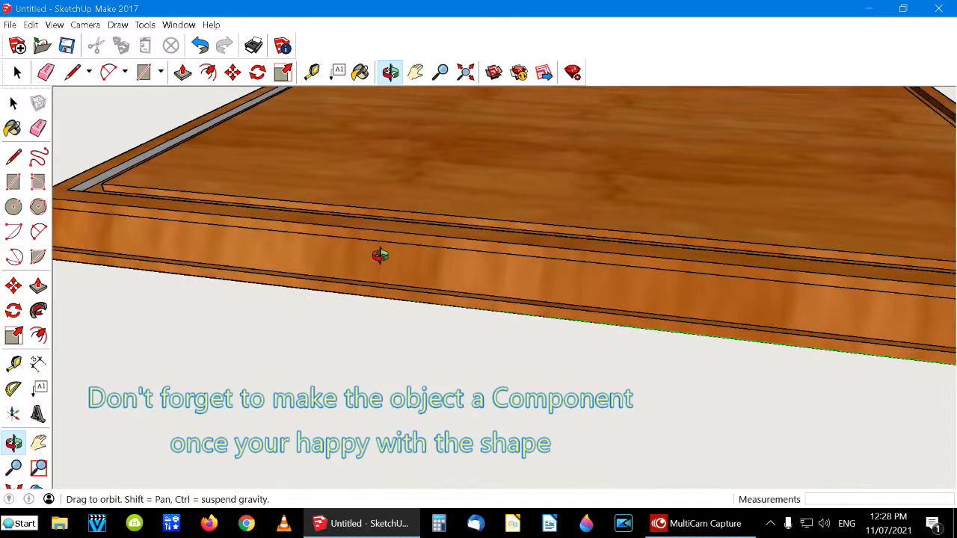
left_click(360, 72)
left_click(222, 112)
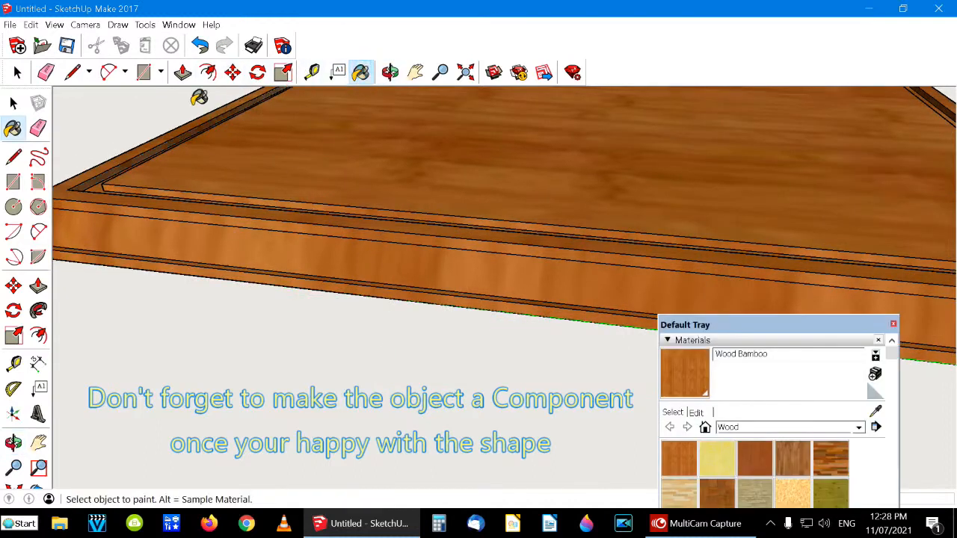
Step: Leave the Paint Bucket, check the whole painted slab and close the Default Tray
left_click(16, 75)
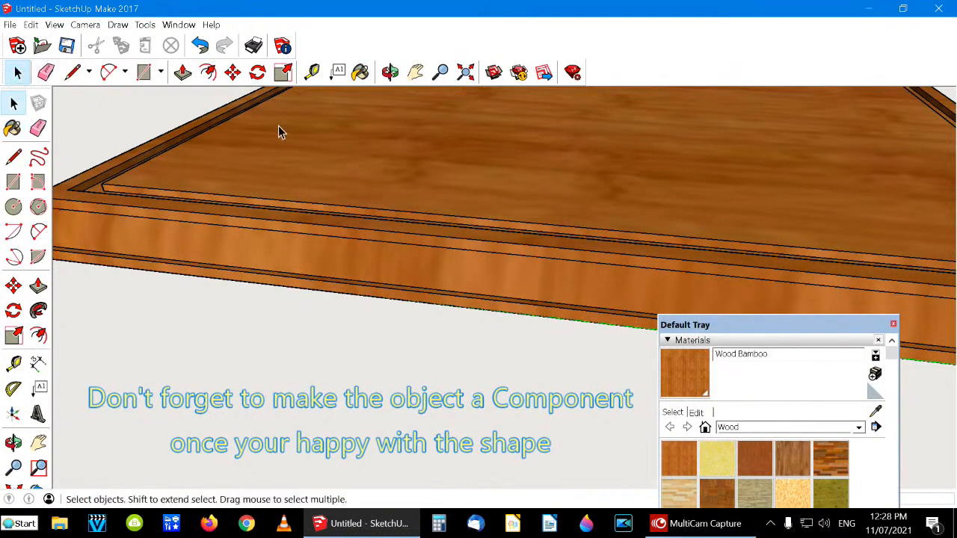
left_click(416, 71)
left_click_drag(412, 202, 523, 258)
scroll(523, 258, "down", 5)
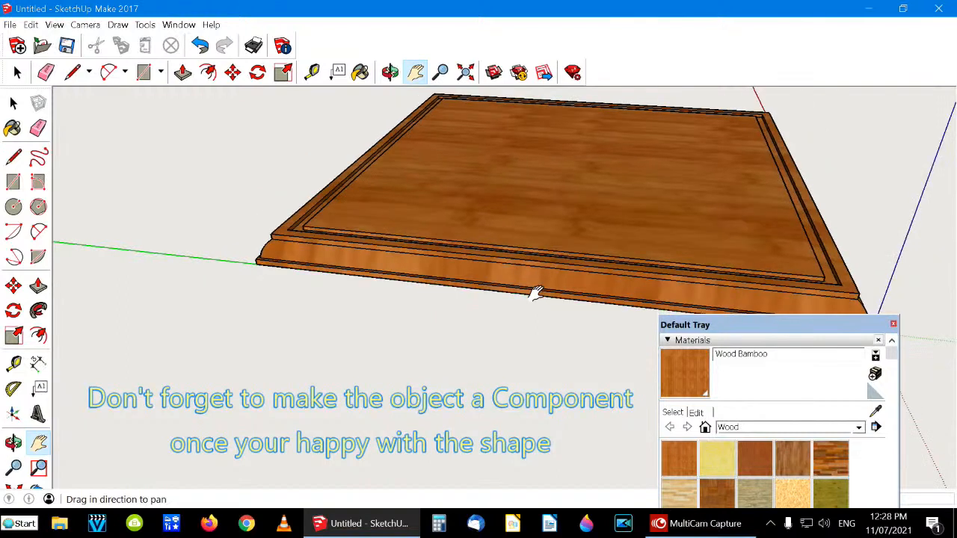
left_click_drag(522, 188, 449, 231)
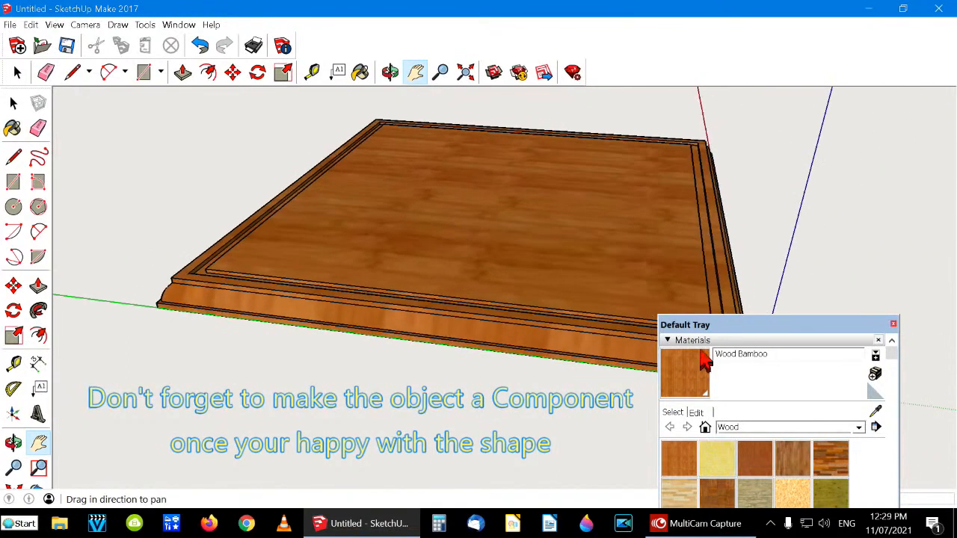
left_click(893, 325)
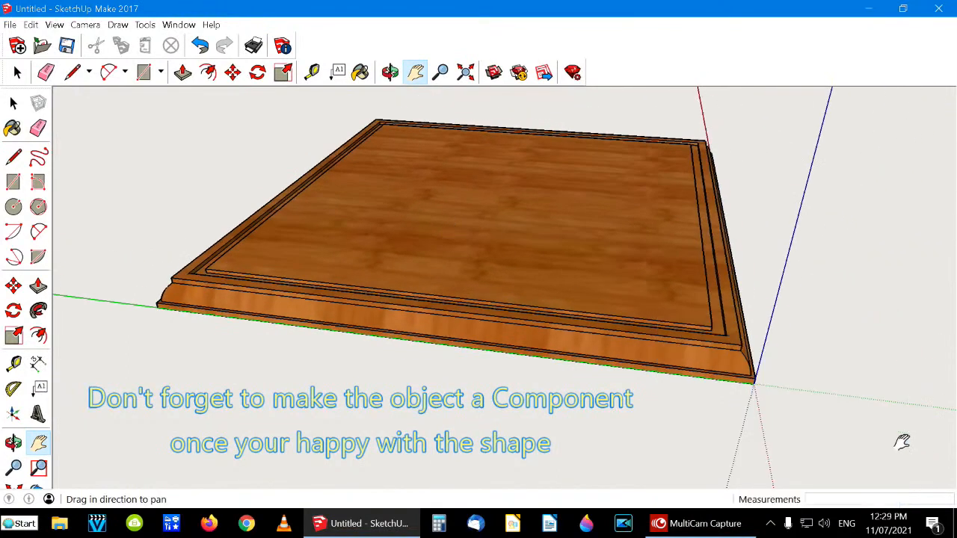